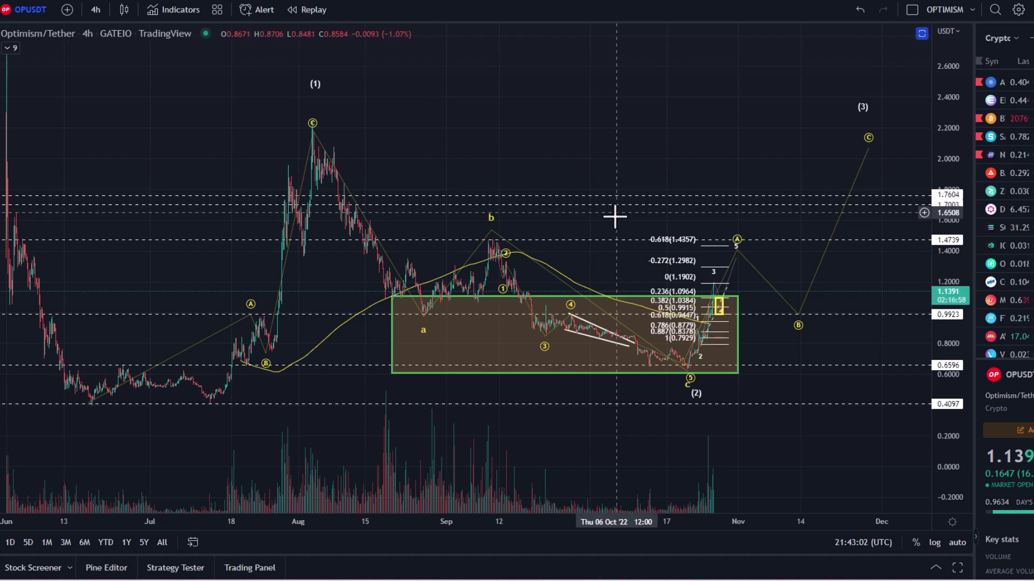
Step: Delete the Fibonacci retracement drawn over the recent OPUSDT rally
click(661, 261)
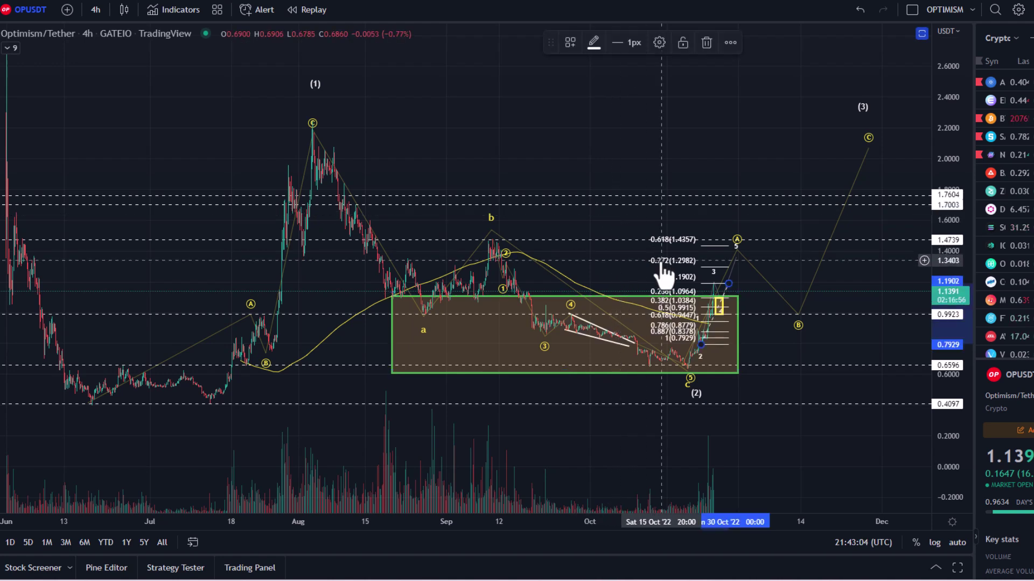
key(Delete)
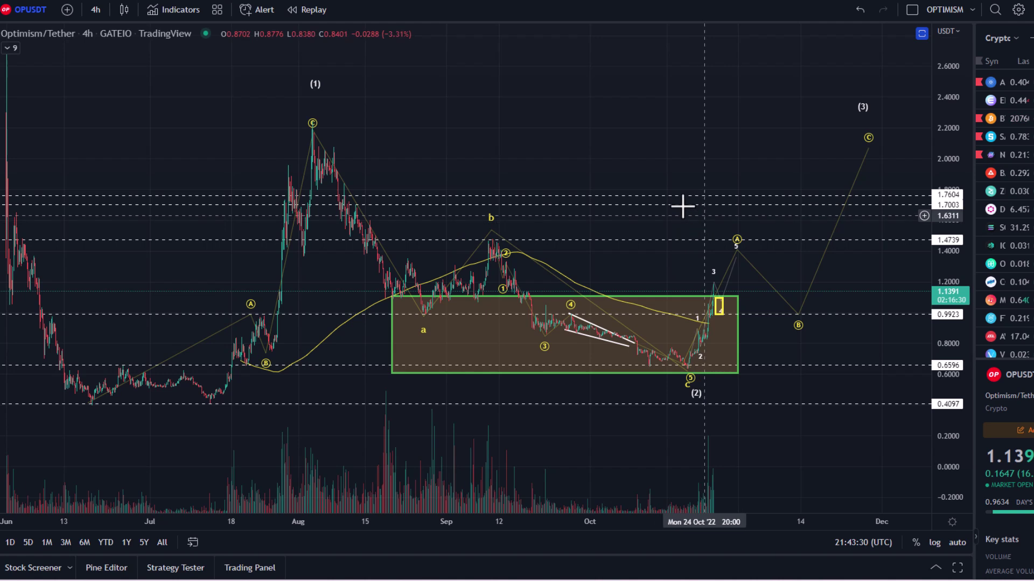
click(3, 123)
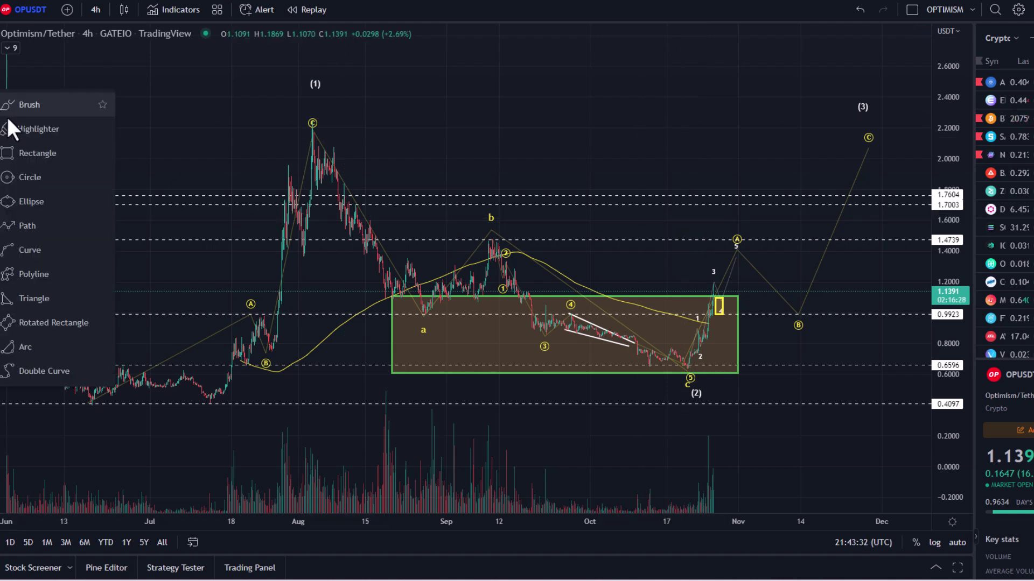
click(21, 107)
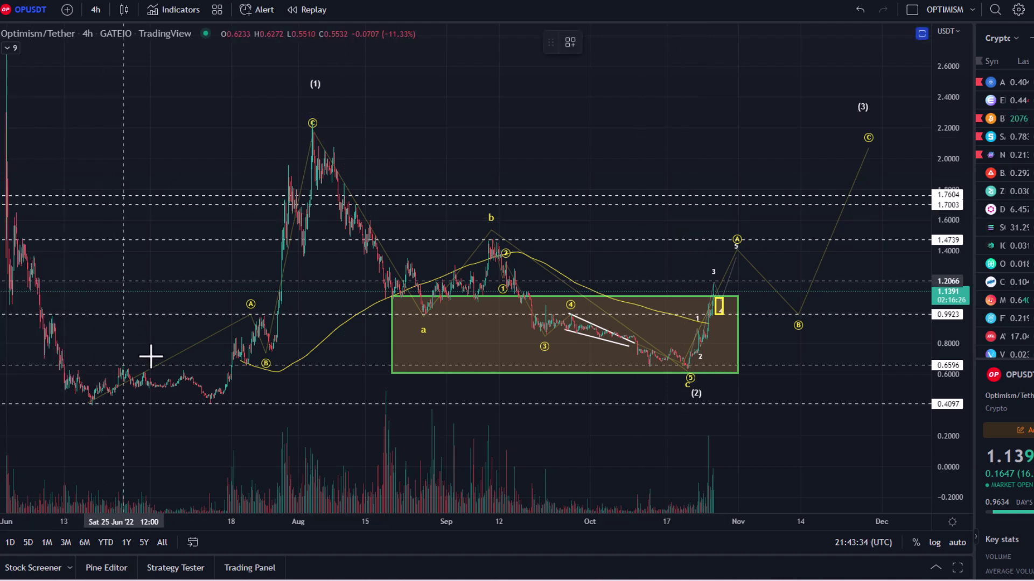
mouse_move(84, 389)
mouse_down()
mouse_move(125, 377)
mouse_move(249, 267)
mouse_move(300, 180)
mouse_move(316, 108)
mouse_move(599, 289)
mouse_move(688, 358)
mouse_up()
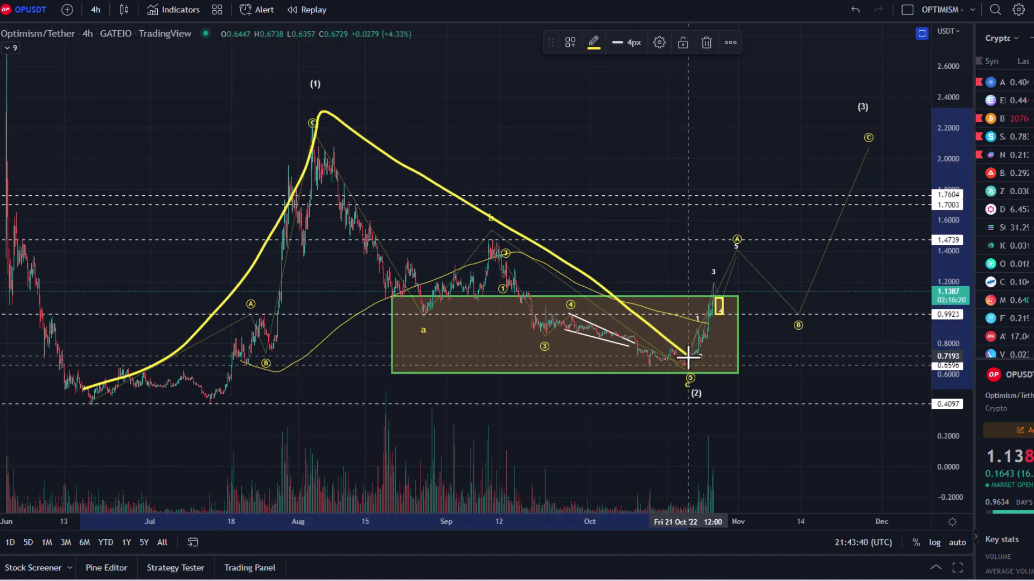
mouse_move(694, 358)
mouse_down()
mouse_move(819, 179)
mouse_move(878, 52)
mouse_up()
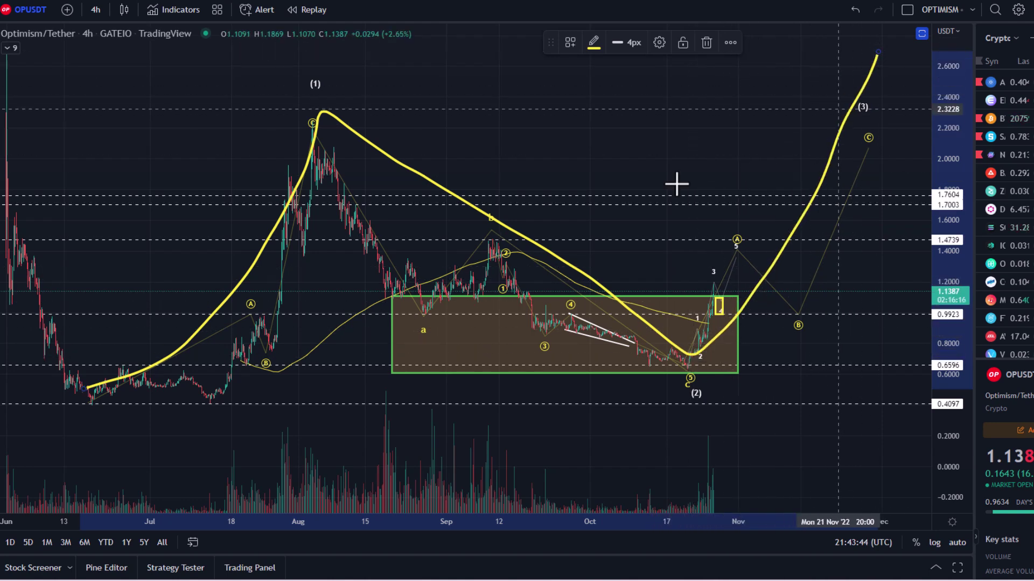
scroll(777, 144, down, 3)
key(Delete)
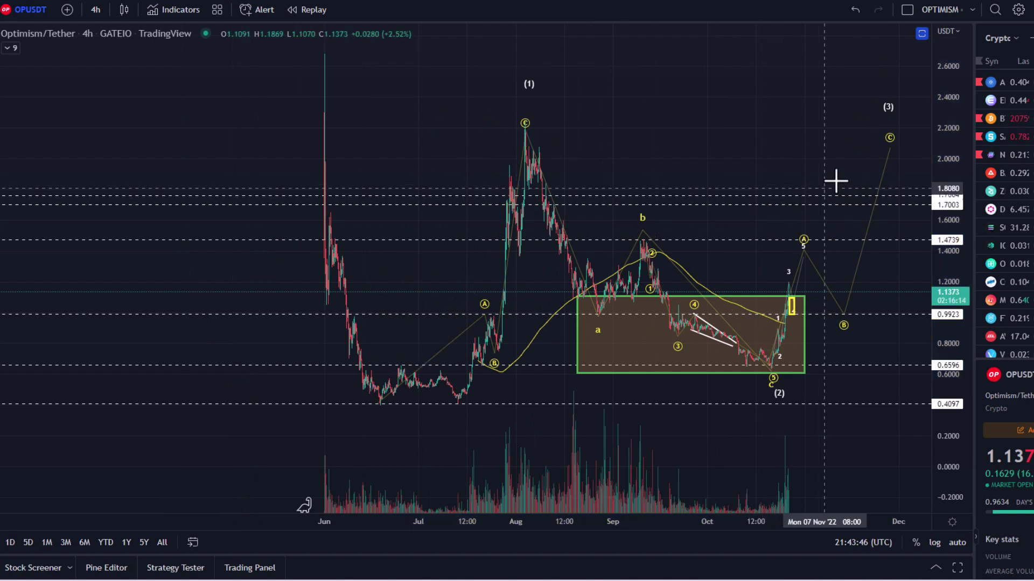
drag(945, 173, 959, 311)
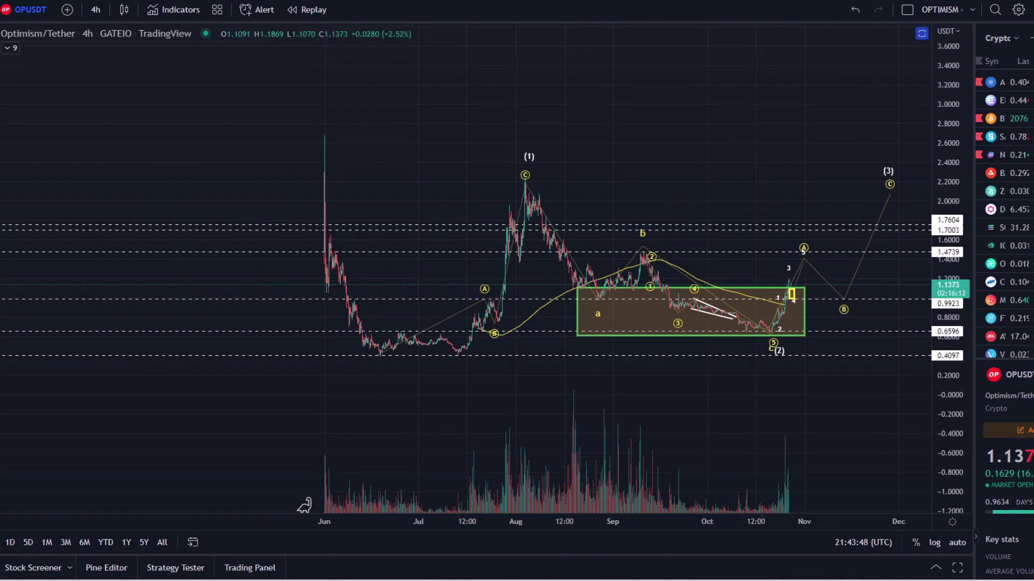
click(24, 107)
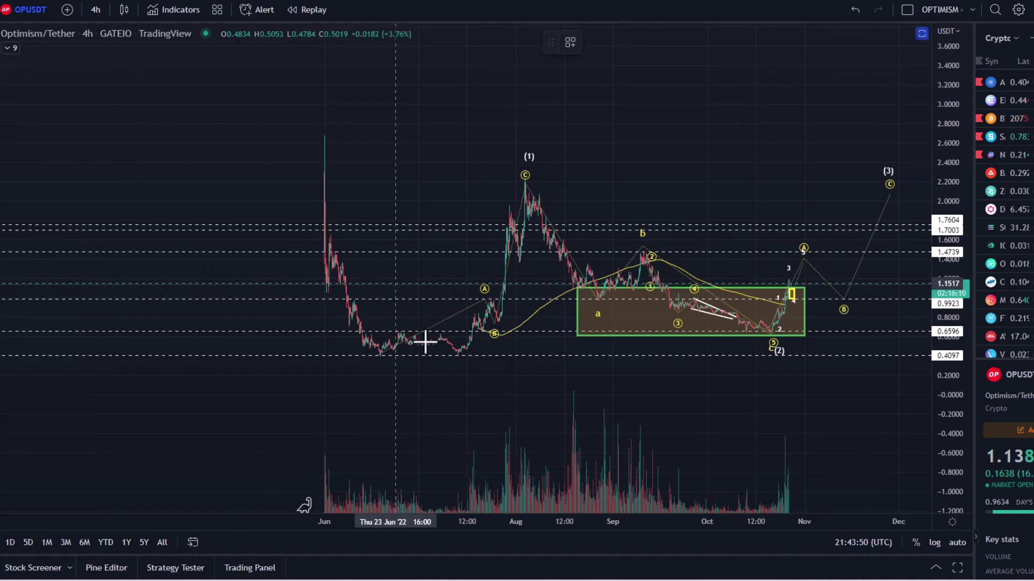
click(513, 178)
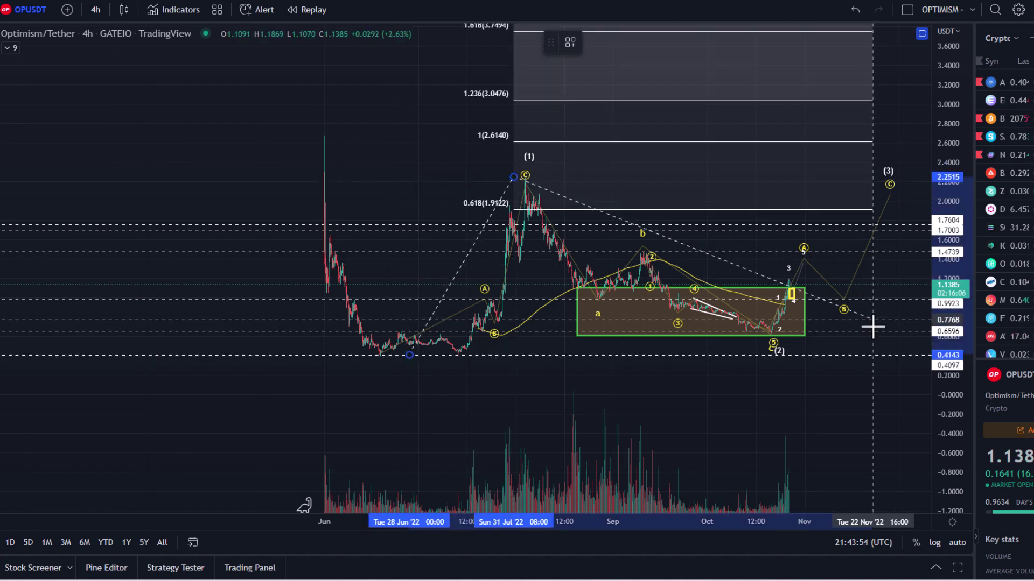
click(873, 333)
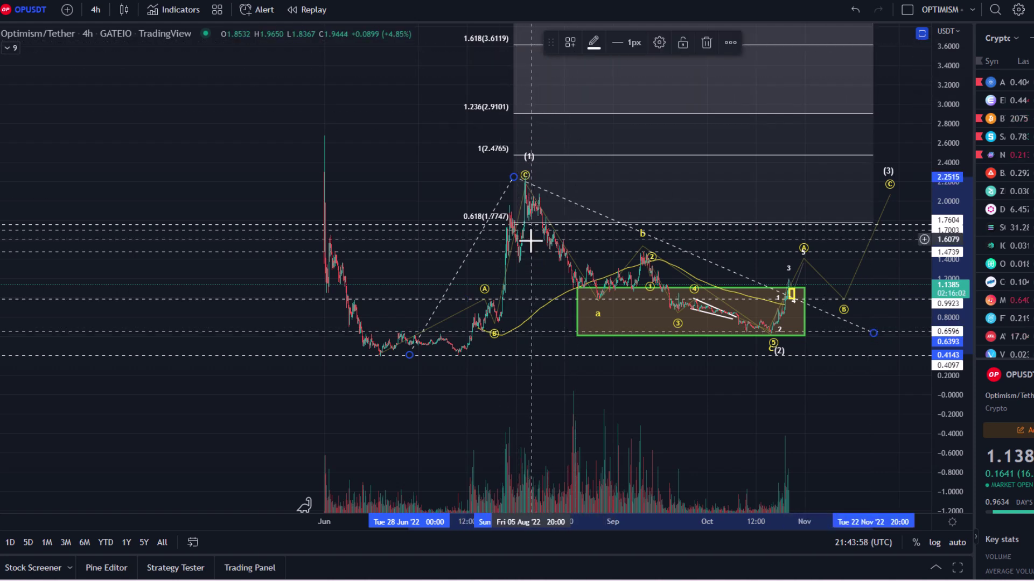
key(Delete)
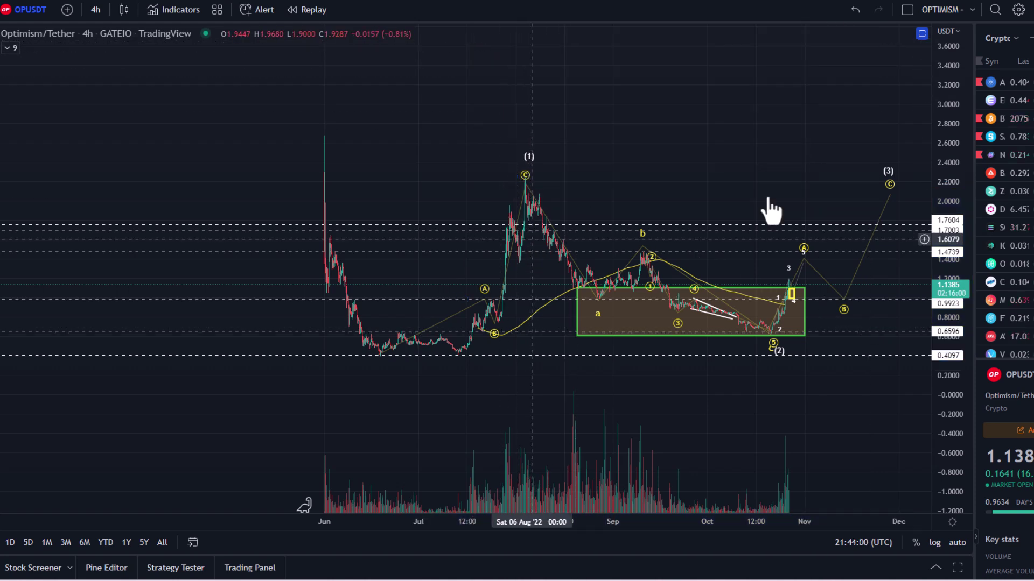
Step: Raise the (3) label to about 3.00 and the projected C, B, A points to 2.86, 1.36 and 1.65
mouse_move(890, 173)
mouse_down()
mouse_move(920, 76)
mouse_move(918, 88)
mouse_up()
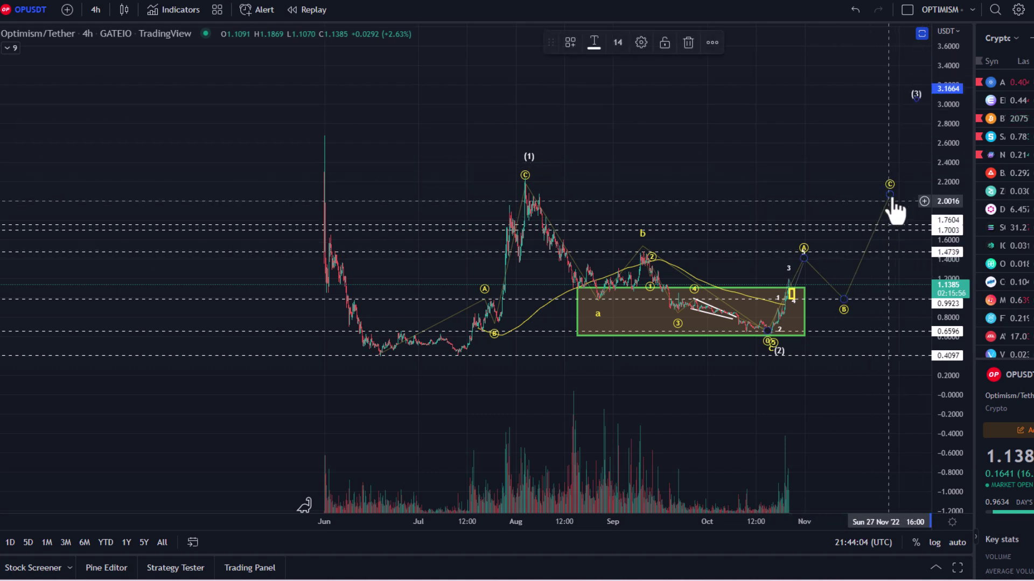
drag(889, 194, 913, 118)
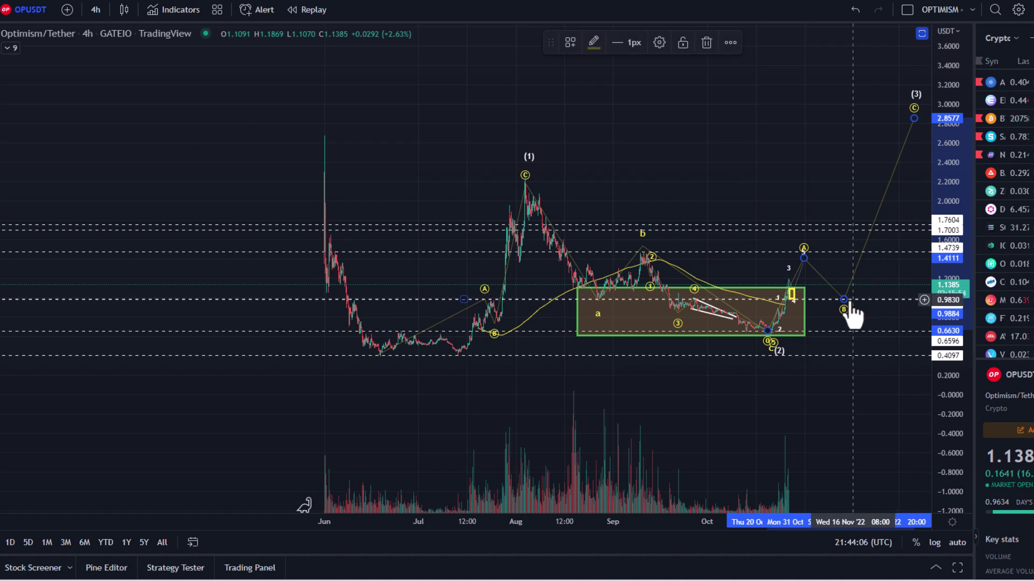
drag(864, 276, 868, 263)
drag(803, 260, 804, 233)
Step: Refine A to about 1.96 and B to about 1.40, then lower the (3) label toward point C
drag(749, 157, 719, 158)
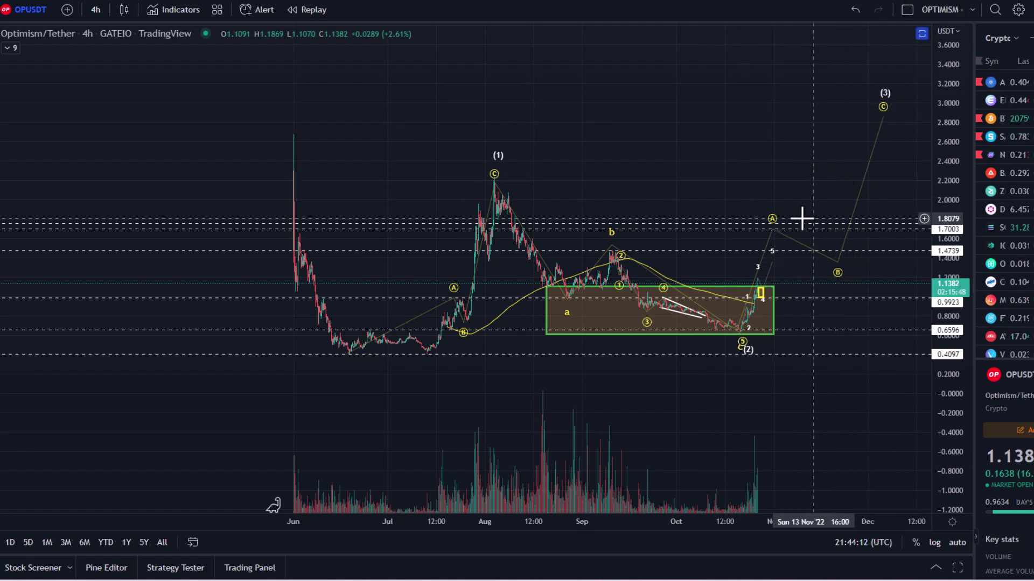
drag(773, 233, 775, 205)
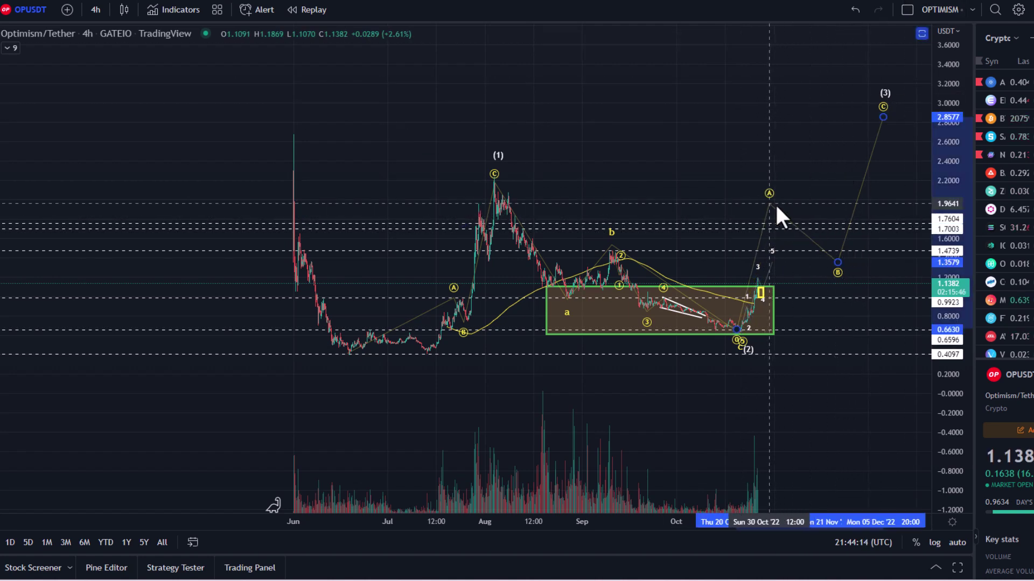
drag(837, 263, 854, 258)
click(740, 127)
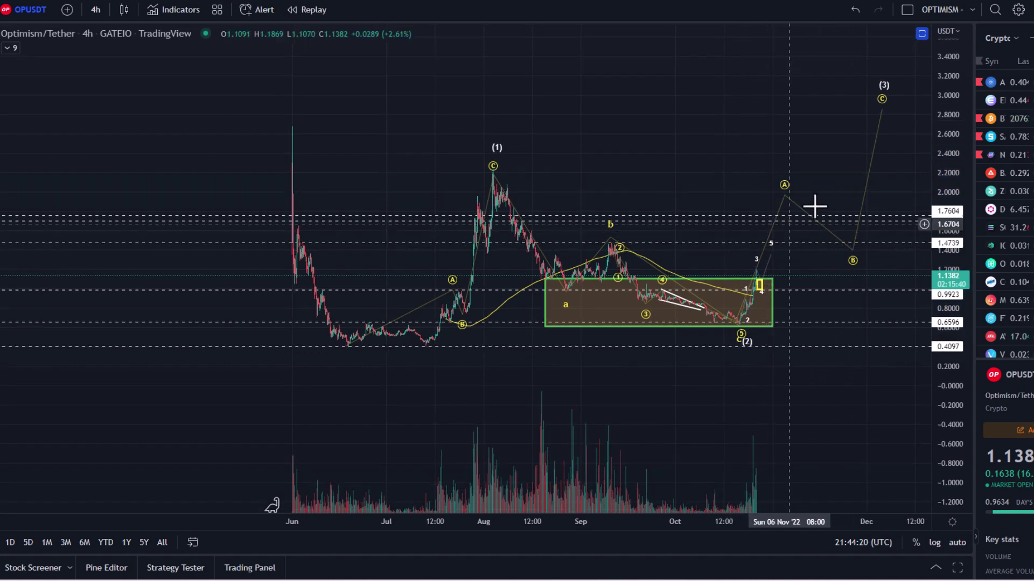
drag(763, 127, 729, 192)
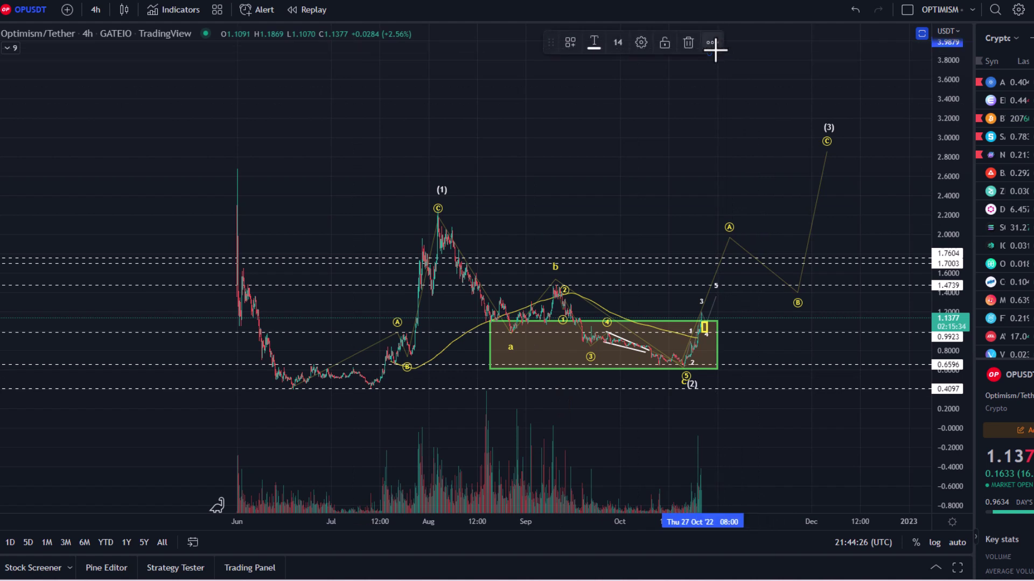
drag(710, 48, 716, 63)
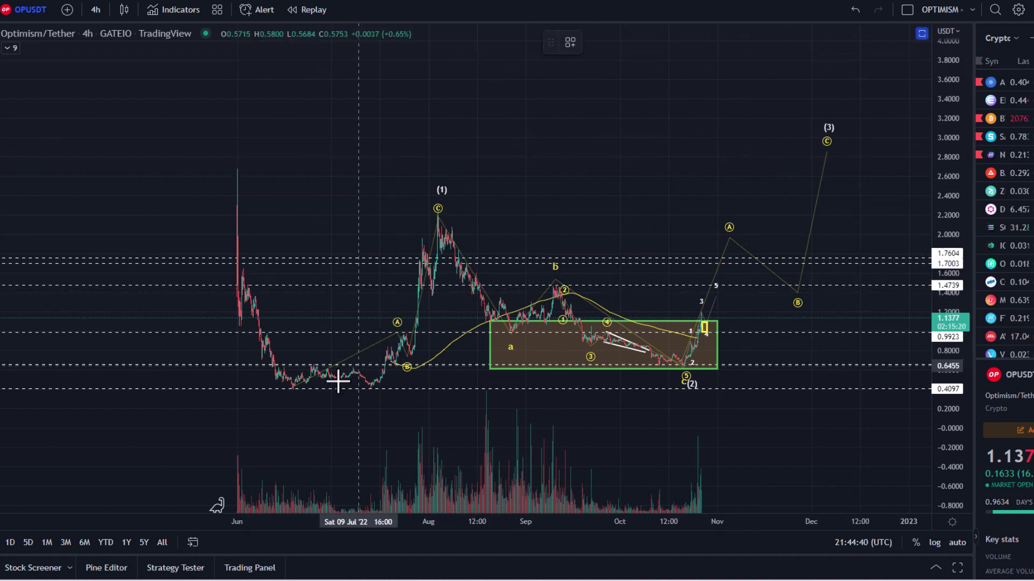
Step: Sketch a yellow freehand path from the June low up through the projected targets, then undo it
mouse_move(289, 384)
mouse_down()
mouse_move(357, 373)
mouse_move(404, 343)
mouse_move(442, 217)
mouse_move(510, 322)
mouse_move(637, 346)
mouse_move(670, 368)
mouse_up()
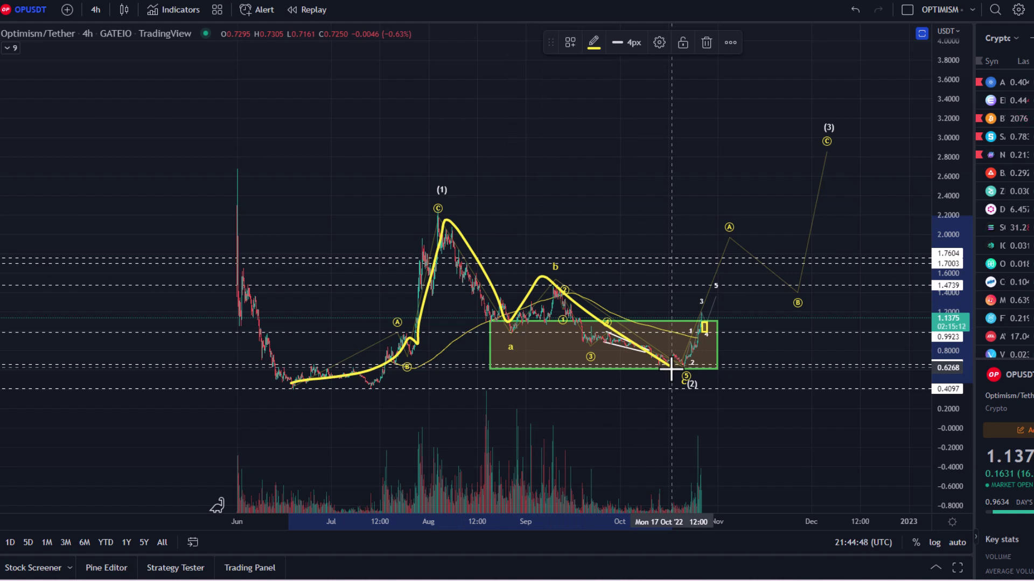
mouse_move(676, 280)
mouse_down()
mouse_move(695, 243)
mouse_move(853, 115)
mouse_up()
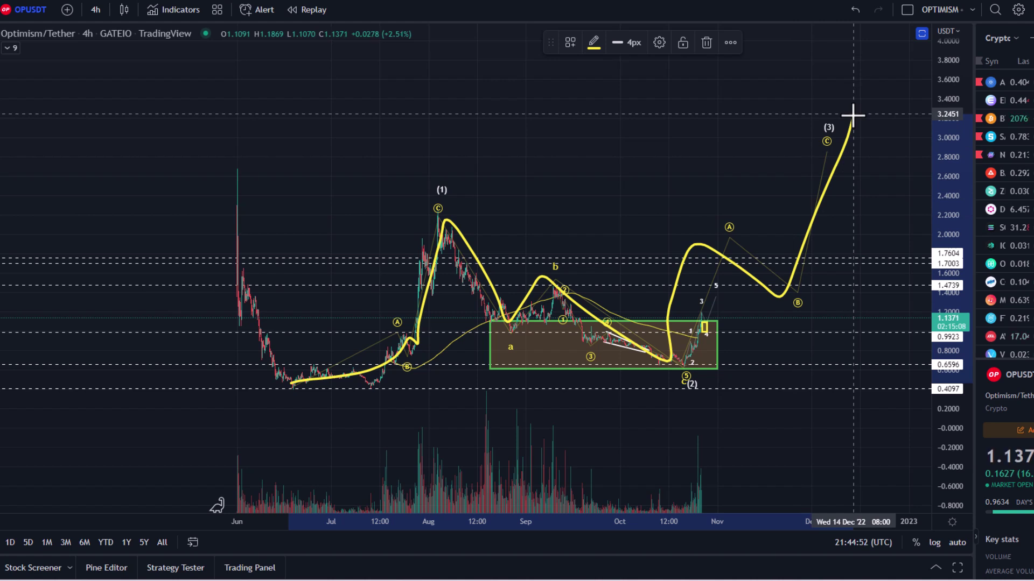
mouse_move(860, 116)
mouse_down()
mouse_move(966, 153)
mouse_move(937, 111)
mouse_up()
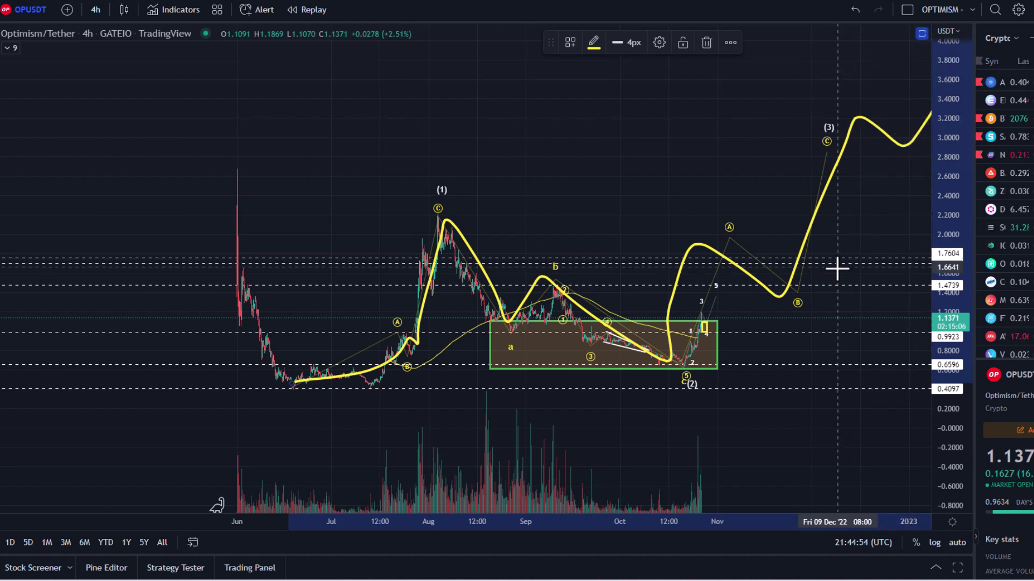
key(ctrl+z)
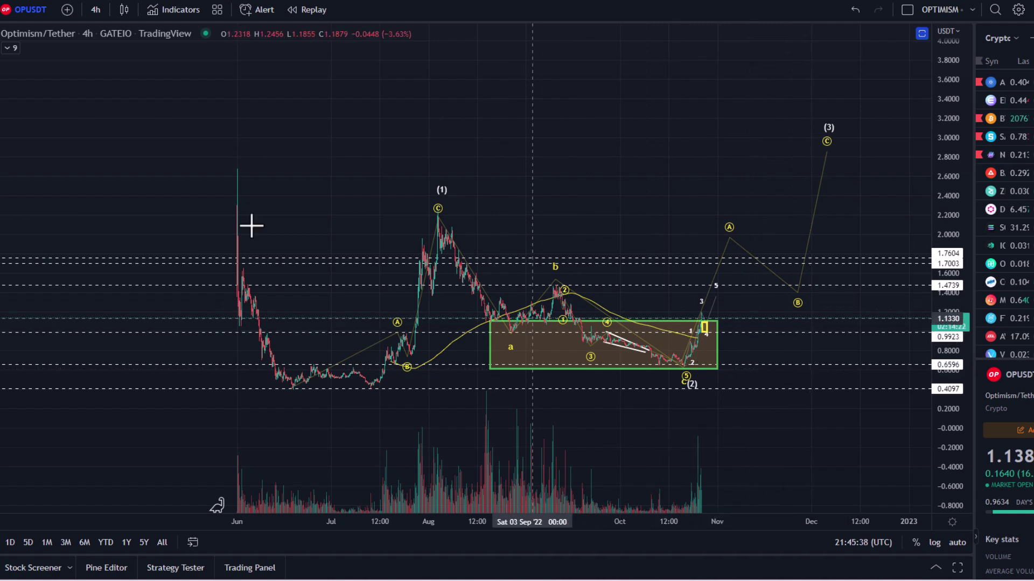
Step: Pan the chart and stretch the price scale so the whole wave count, including (4), is visible
drag(487, 168, 431, 200)
drag(938, 399, 937, 425)
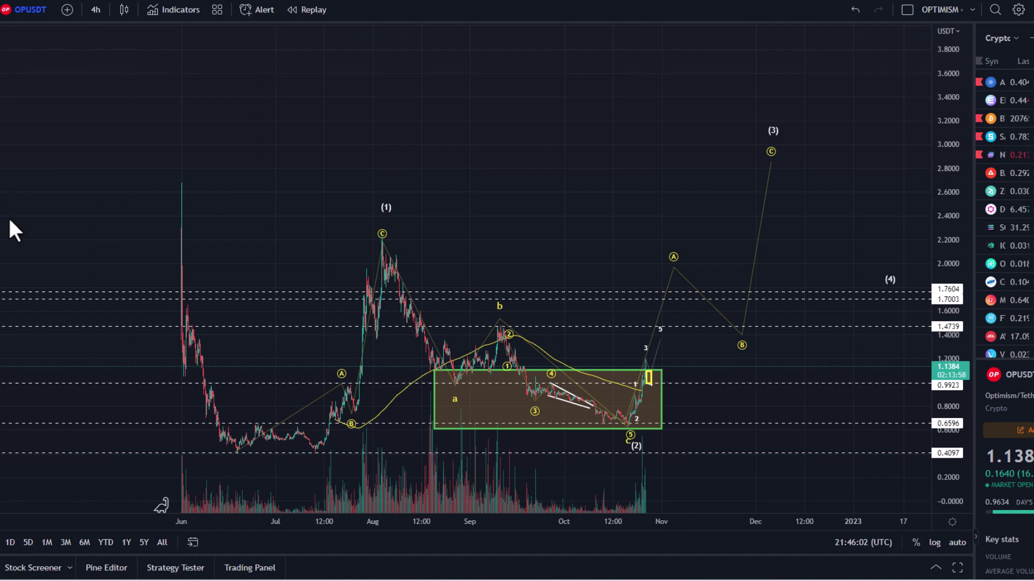
shift+click(648, 423)
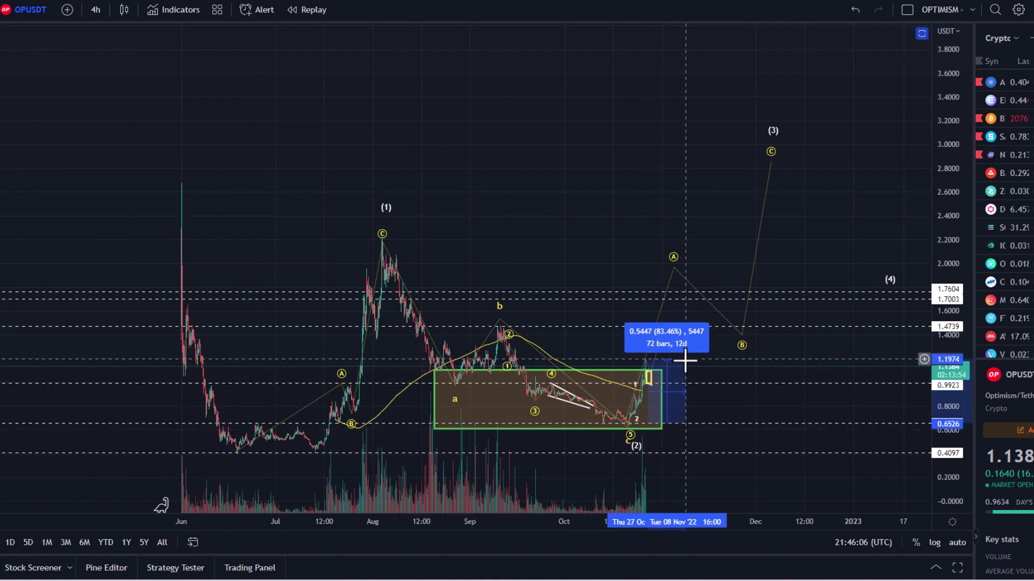
click(685, 360)
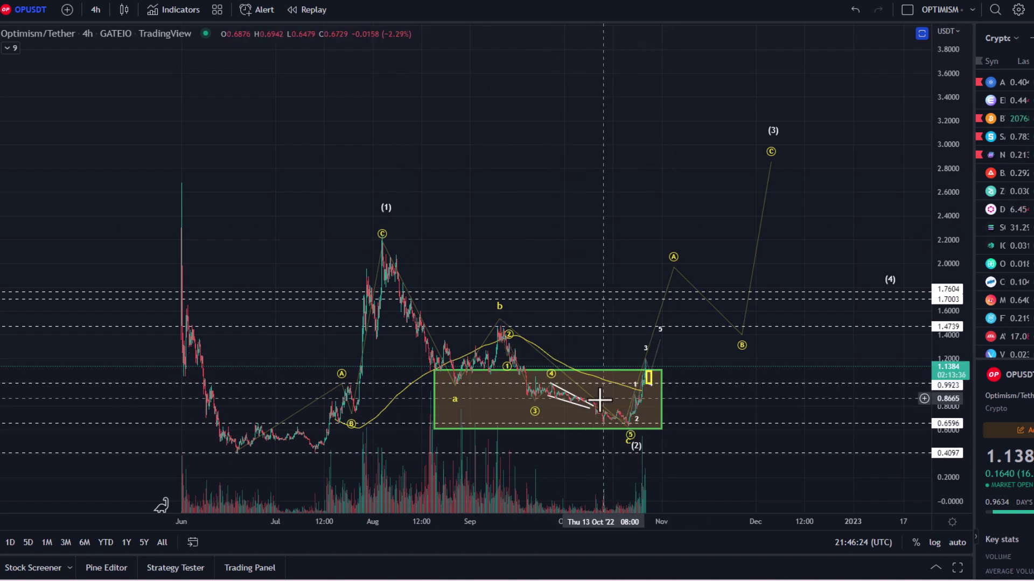
Step: Snap the ABC projection's start onto the wave-(2) low and nudge its A peak later and higher
scroll(503, 355, up, 4)
drag(461, 353, 798, 341)
drag(941, 398, 791, 261)
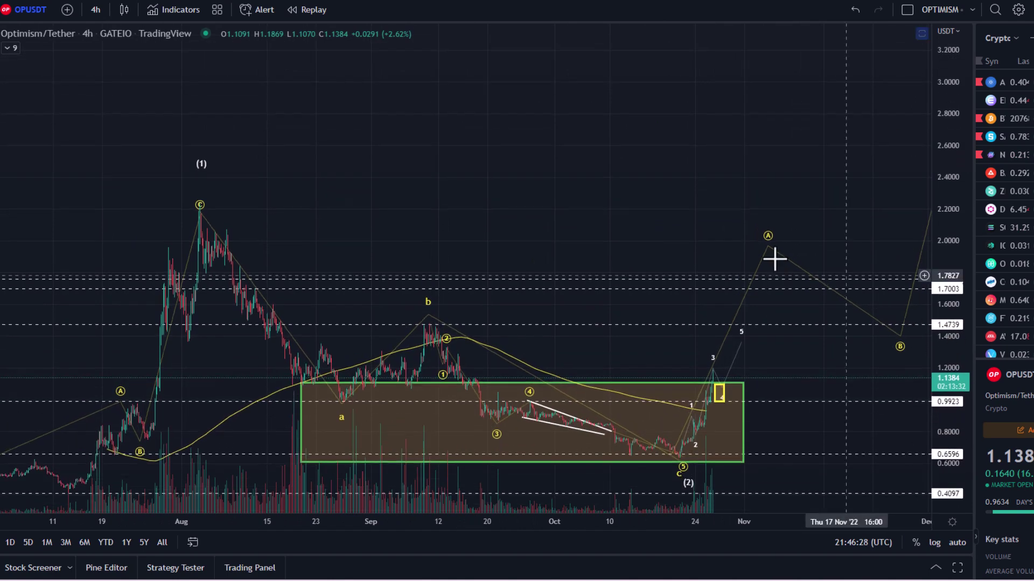
drag(641, 205, 489, 165)
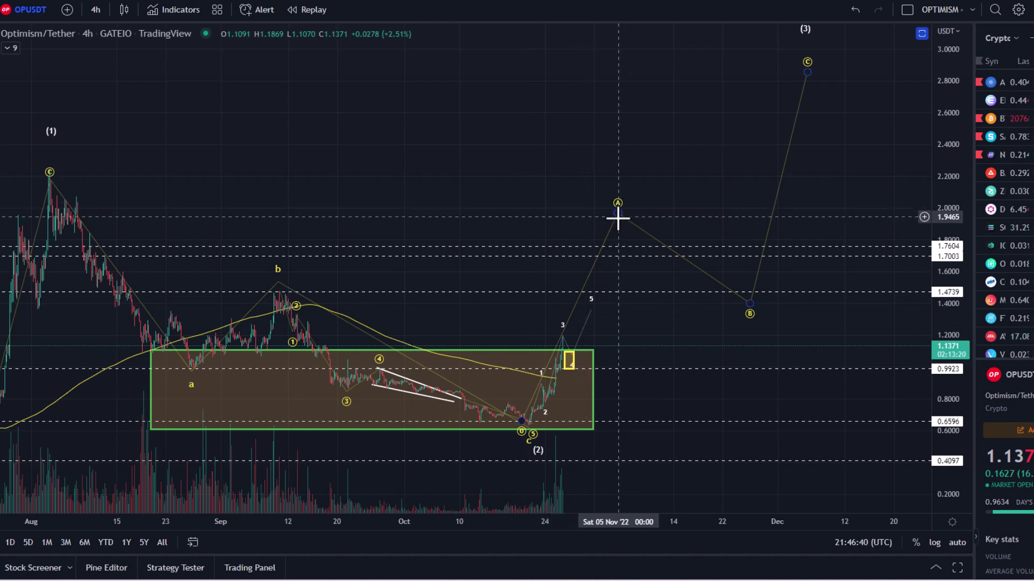
drag(521, 420, 530, 425)
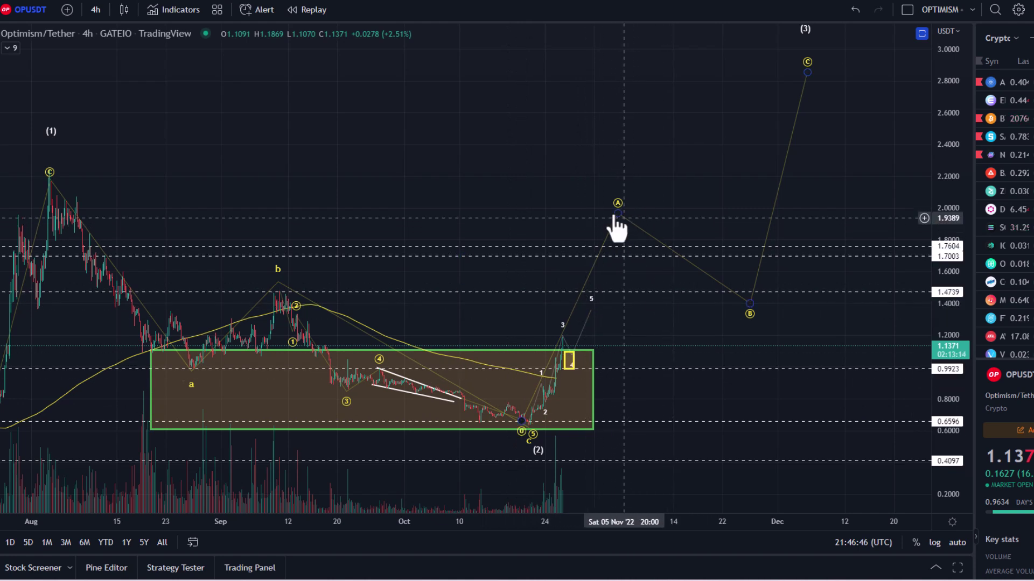
drag(616, 213, 649, 209)
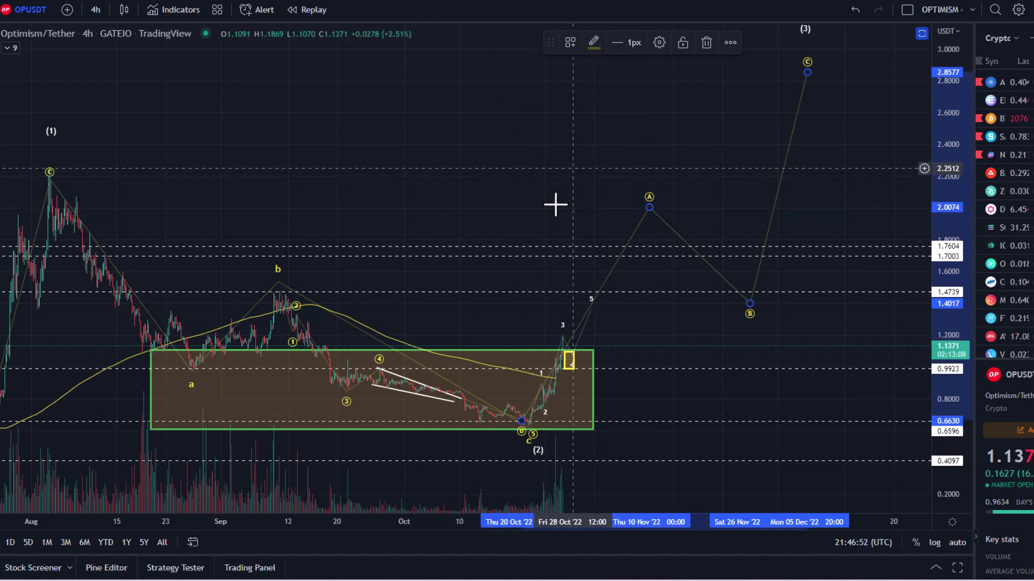
Step: Reframe the chart around the latest candles and the projection, then bring up the timeframe list
scroll(572, 171, up, 3)
drag(422, 196, 710, 170)
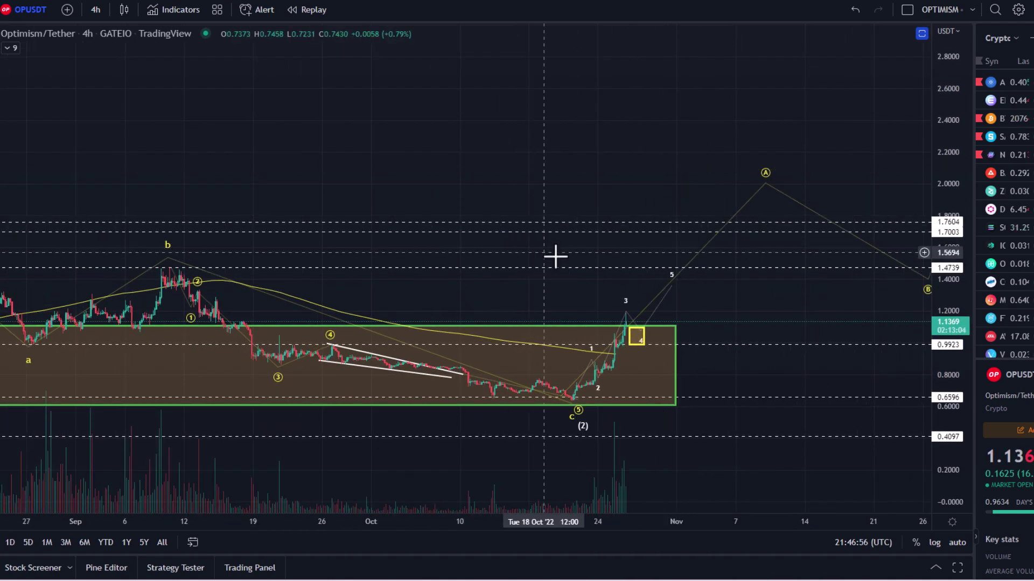
scroll(660, 244, down, 5)
drag(717, 192, 454, 323)
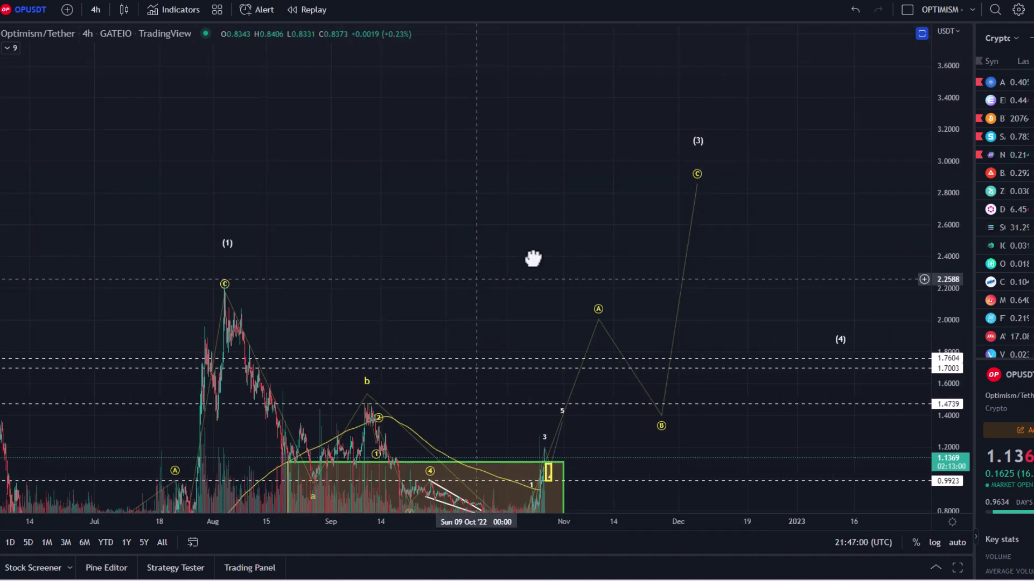
drag(512, 268, 680, 138)
scroll(704, 334, up, 4)
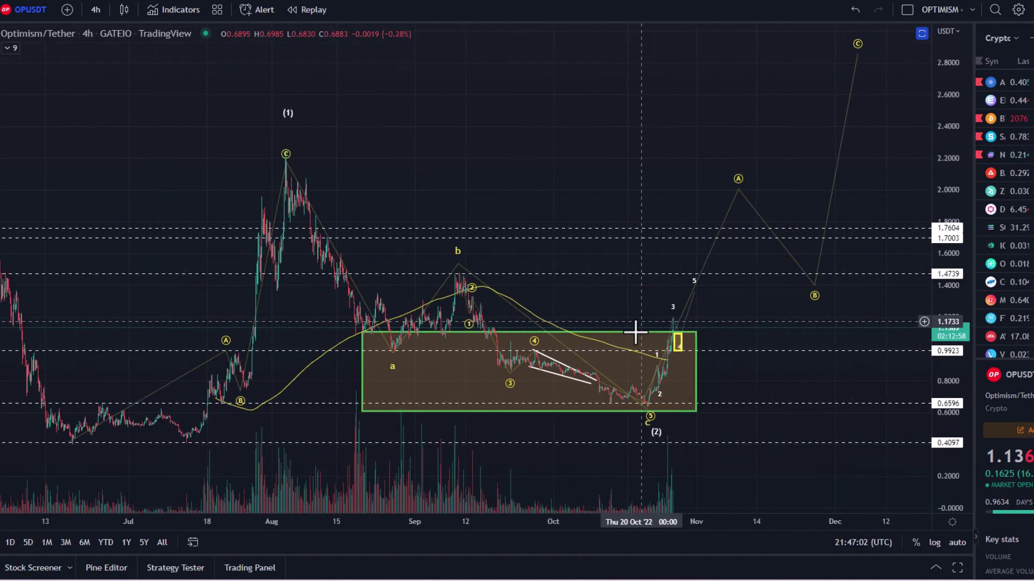
scroll(533, 347, up, 5)
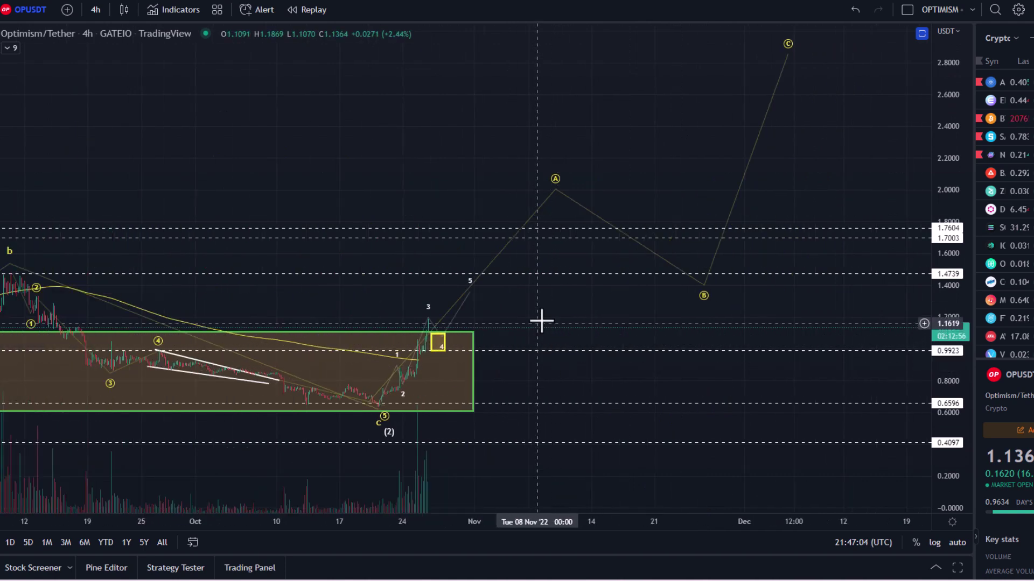
drag(537, 325, 786, 296)
scroll(716, 304, up, 4)
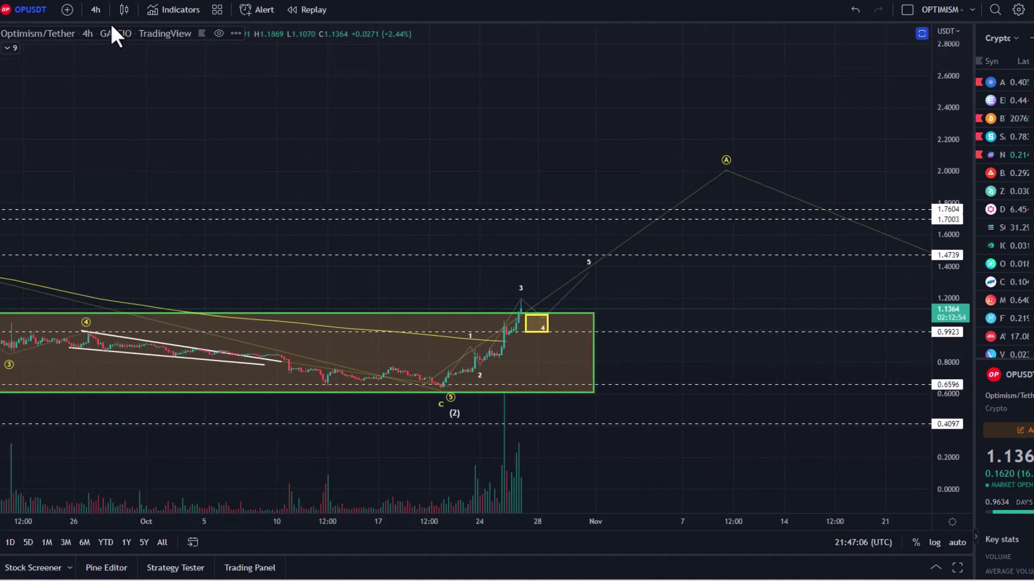
click(96, 10)
Step: Switch the chart to 1-hour candles and frame the October waves
click(101, 207)
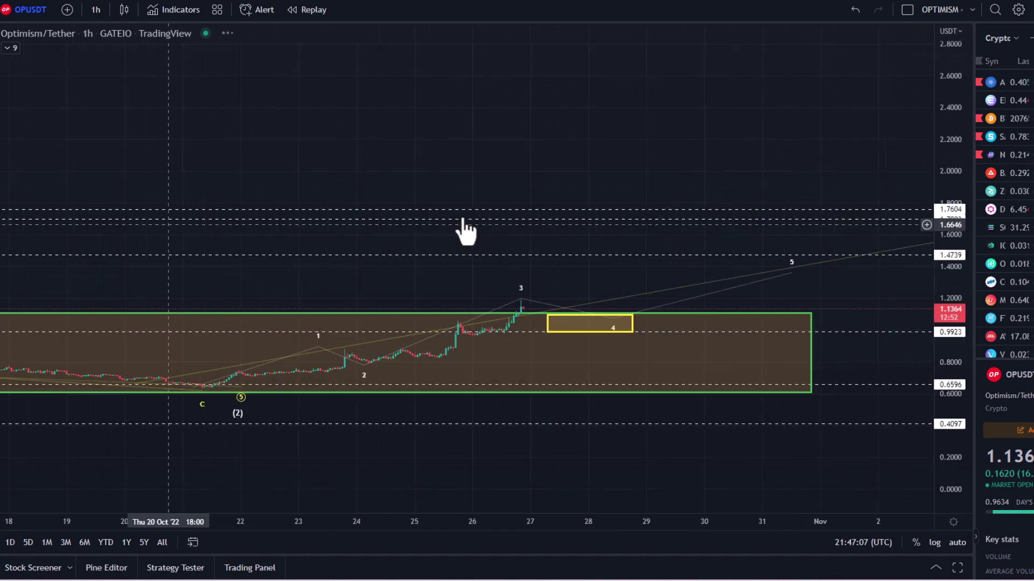
drag(946, 300, 947, 124)
drag(536, 292, 300, 272)
drag(476, 240, 639, 200)
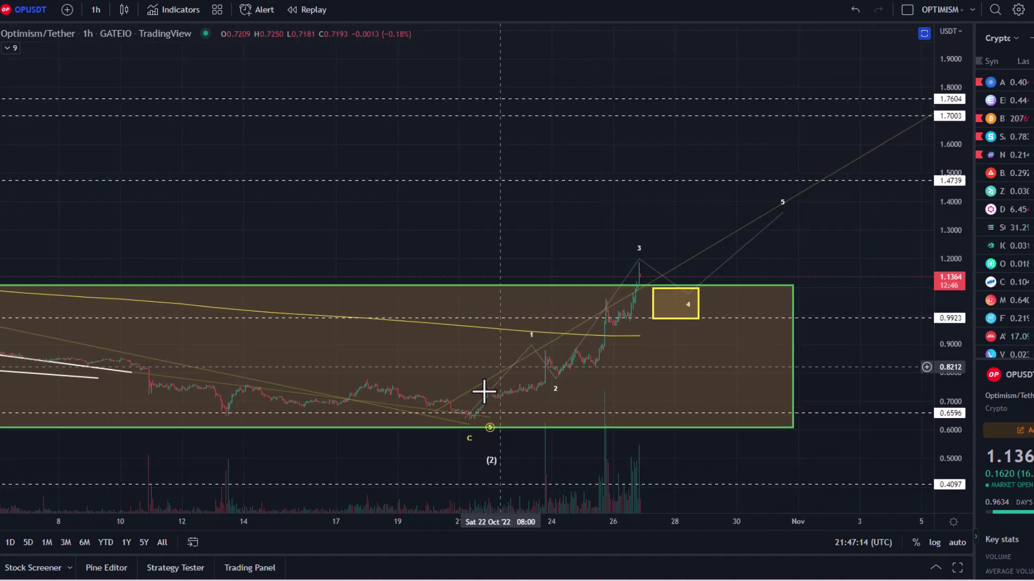
Step: Move sub-wave point 1 onto the spike top and start a Fib extension from the wave-(2) low to wave 1
mouse_move(530, 344)
mouse_down()
mouse_move(544, 344)
mouse_move(562, 377)
mouse_up()
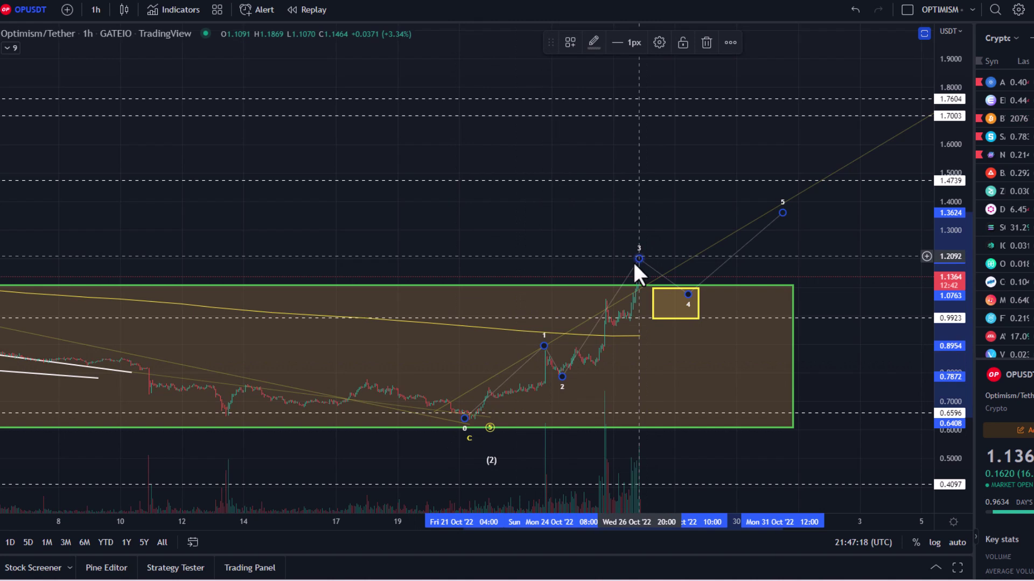
click(404, 387)
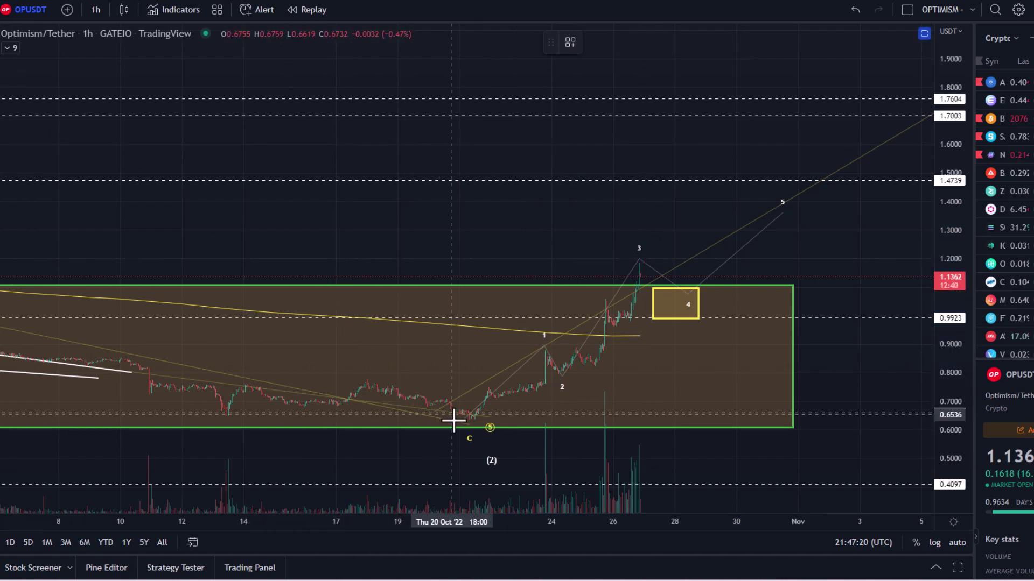
drag(456, 422, 530, 349)
click(538, 352)
Step: Finish the Fib extension at the pullback and select the white 0–5 wave count
click(679, 375)
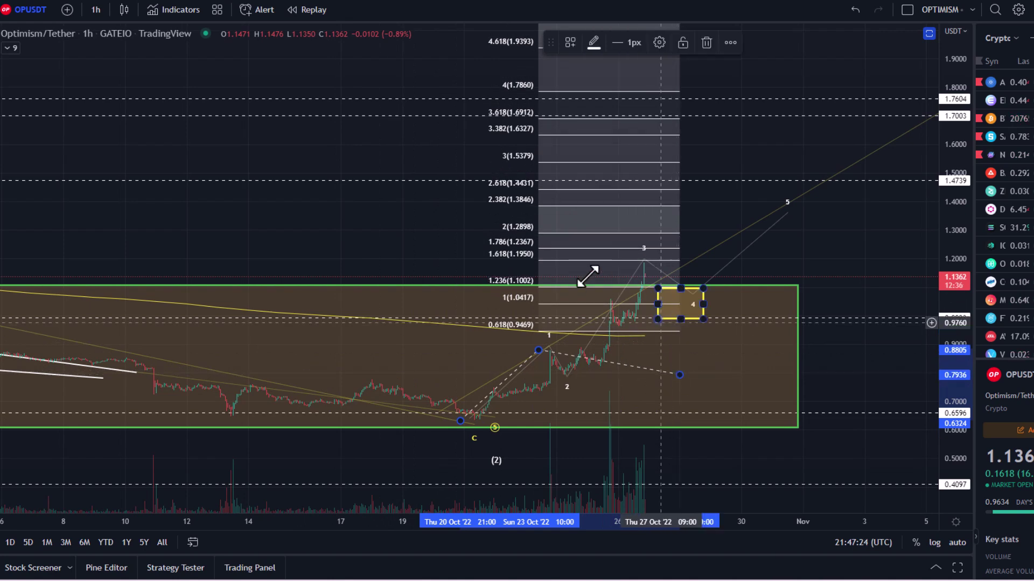
click(646, 262)
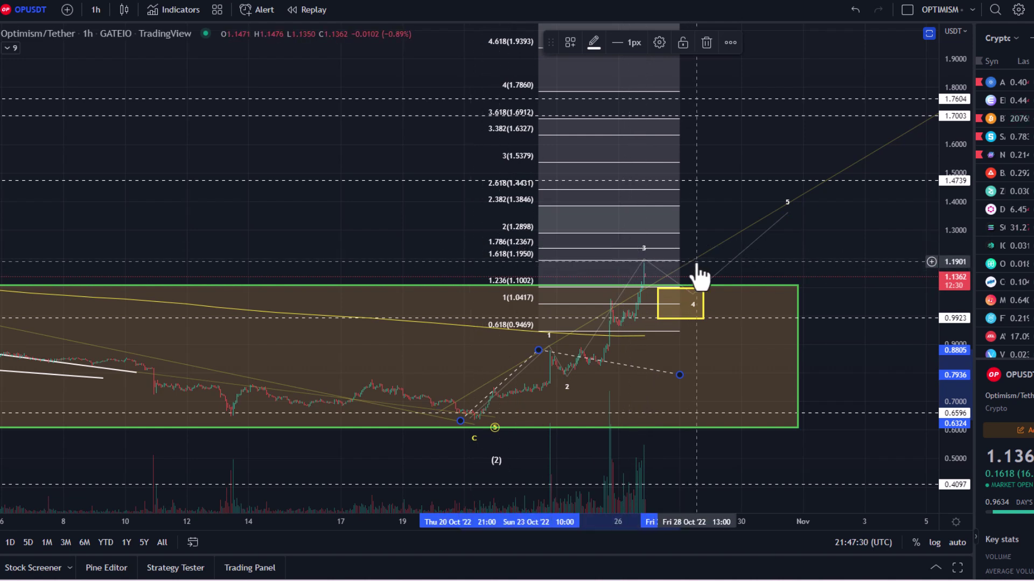
click(639, 264)
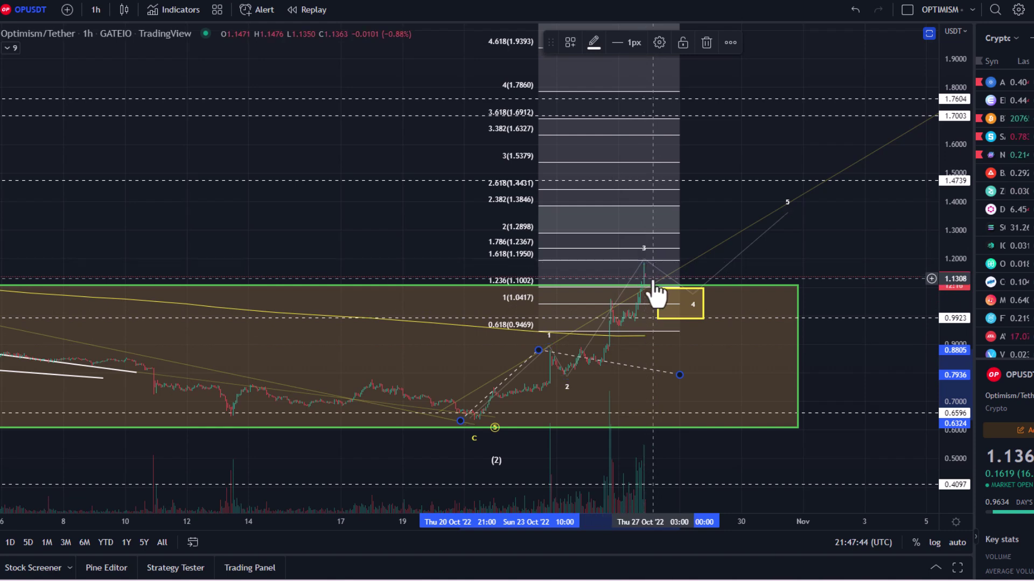
Step: Rescale the chart around the wave-4 box and delete the Fibonacci extension
drag(951, 415, 980, 218)
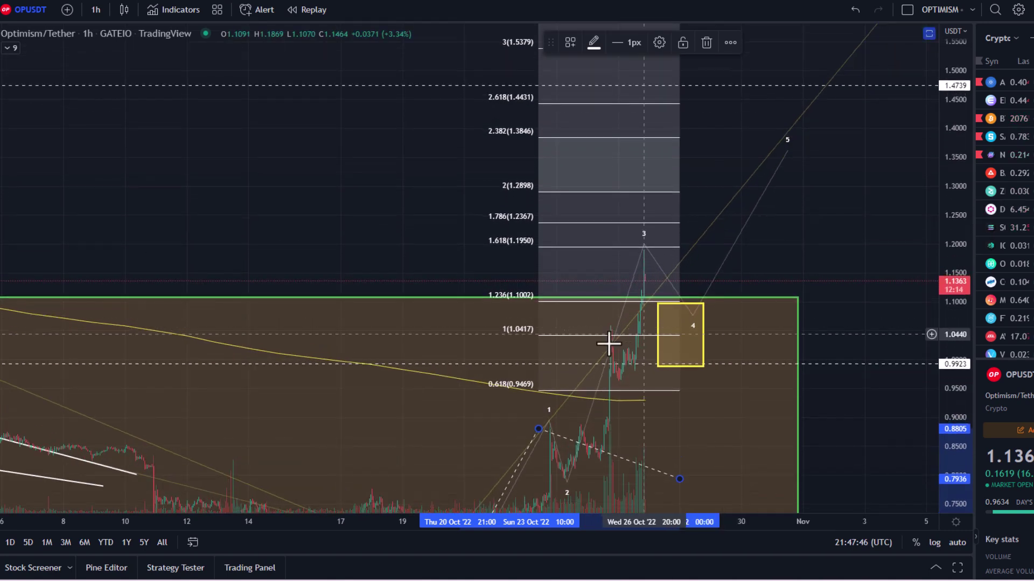
scroll(546, 341, up, 3)
drag(514, 192, 698, 208)
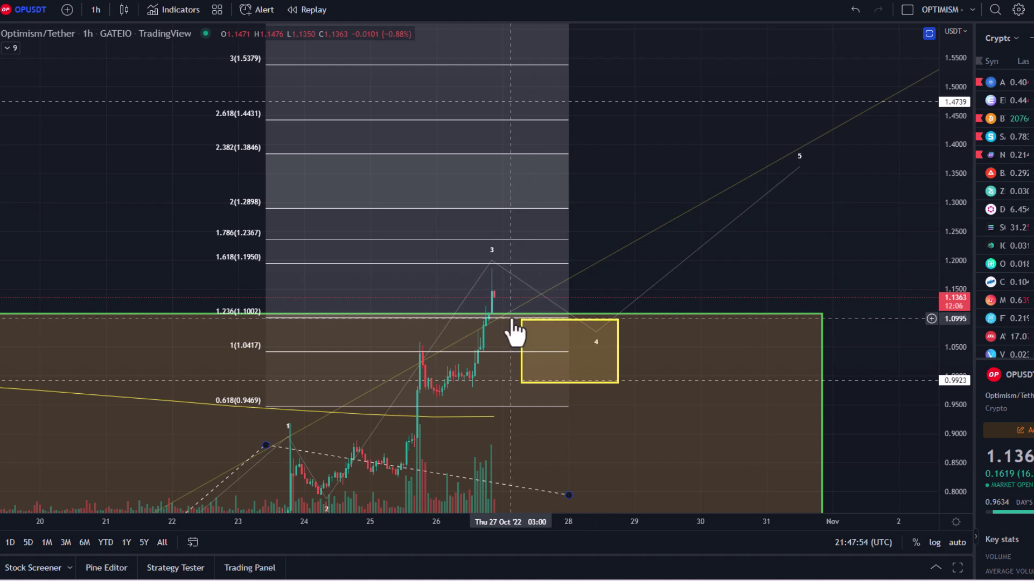
click(511, 322)
key(Delete)
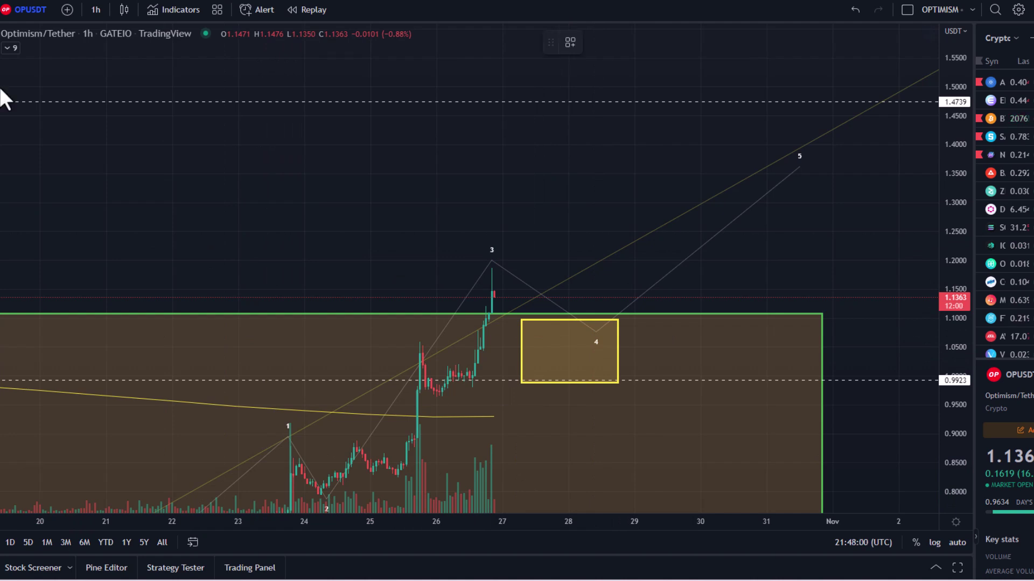
Step: Draw a Fib retracement from the wave-2 low to 1.1849 and move wave point 4 into the yellow box
scroll(924, 320, down, 1)
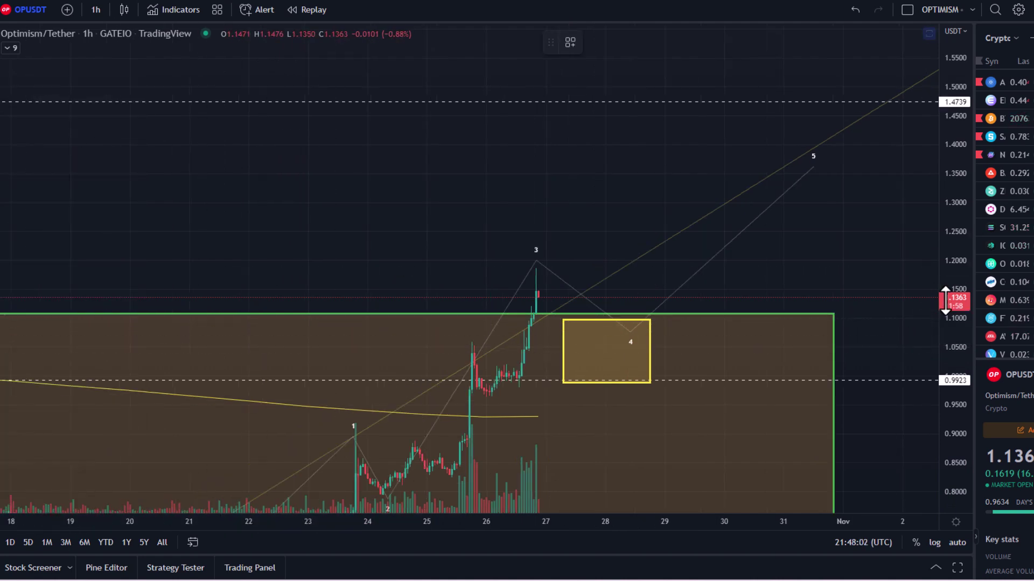
drag(943, 299, 944, 329)
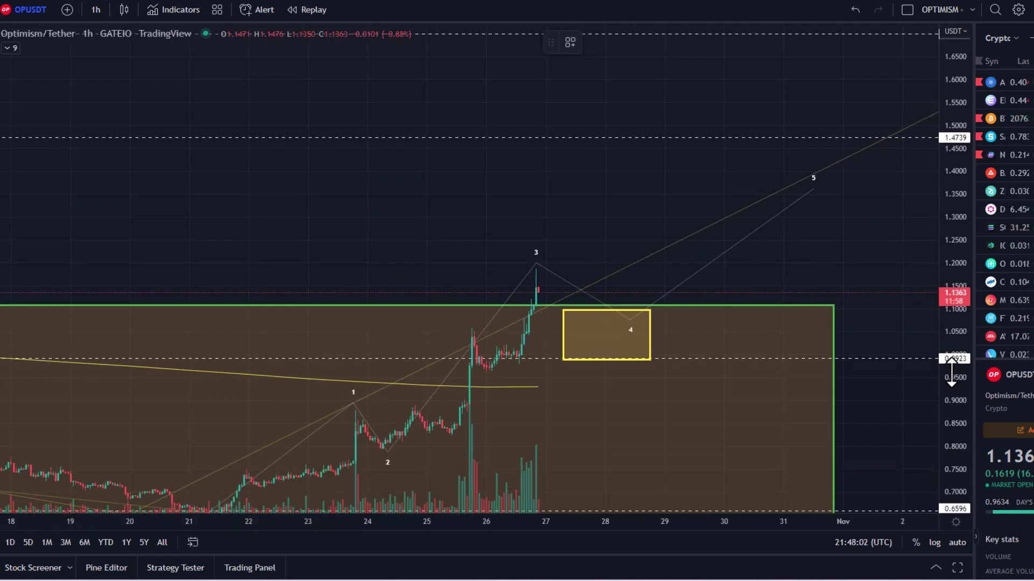
click(385, 442)
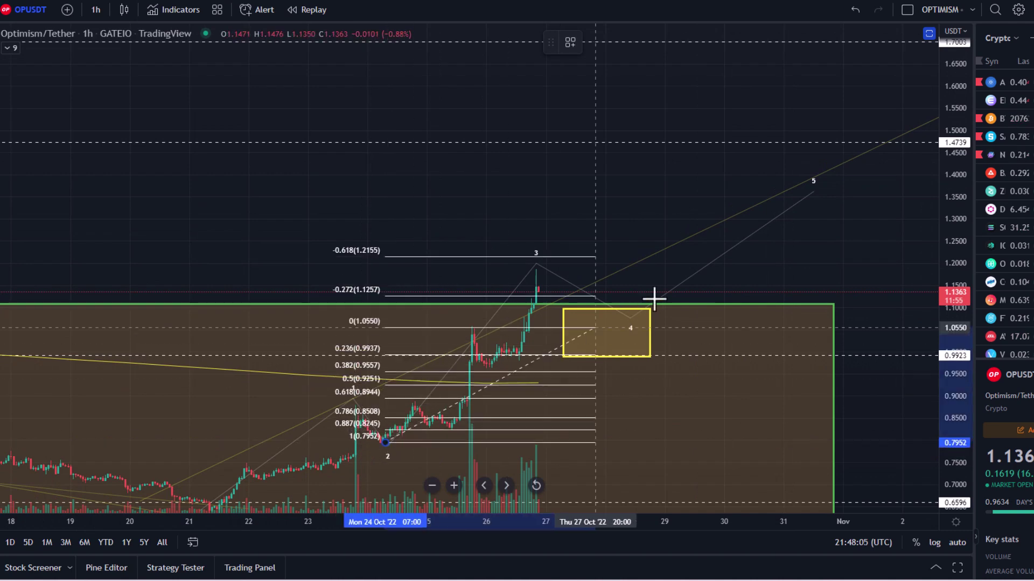
click(708, 270)
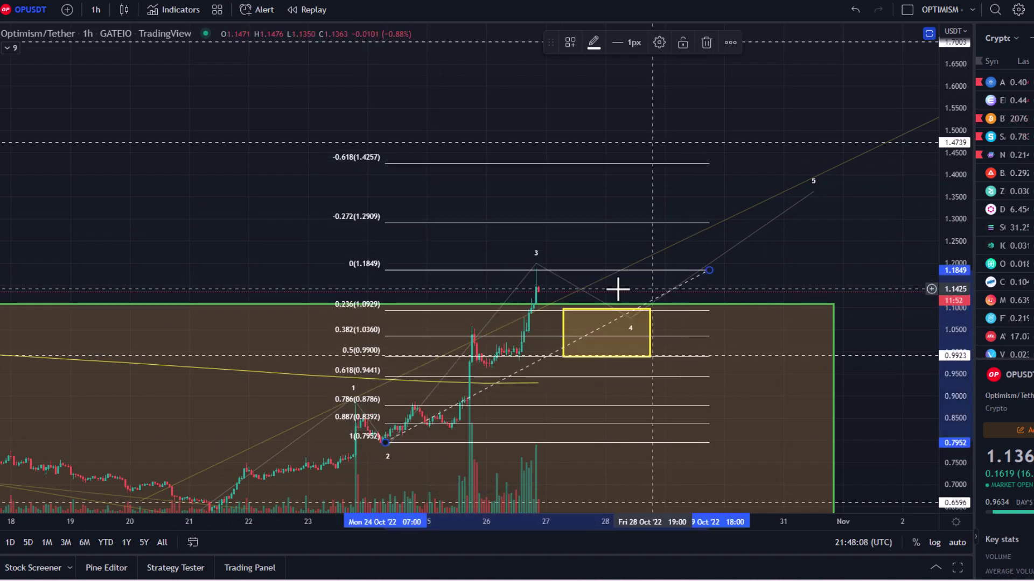
drag(636, 316, 608, 328)
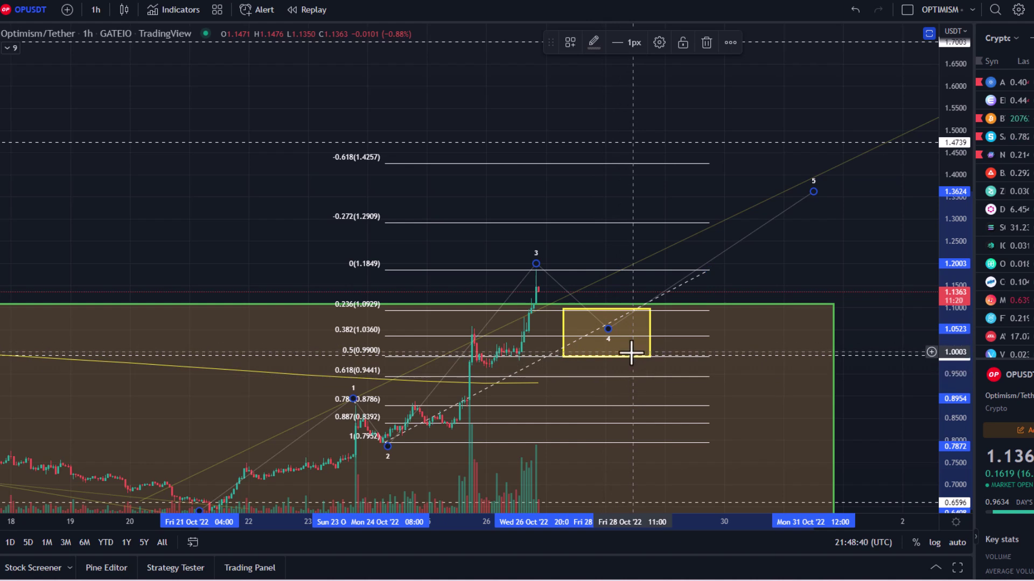
Step: Lower the wave-5 endpoint of the count and delete the Fibonacci retracement
click(404, 433)
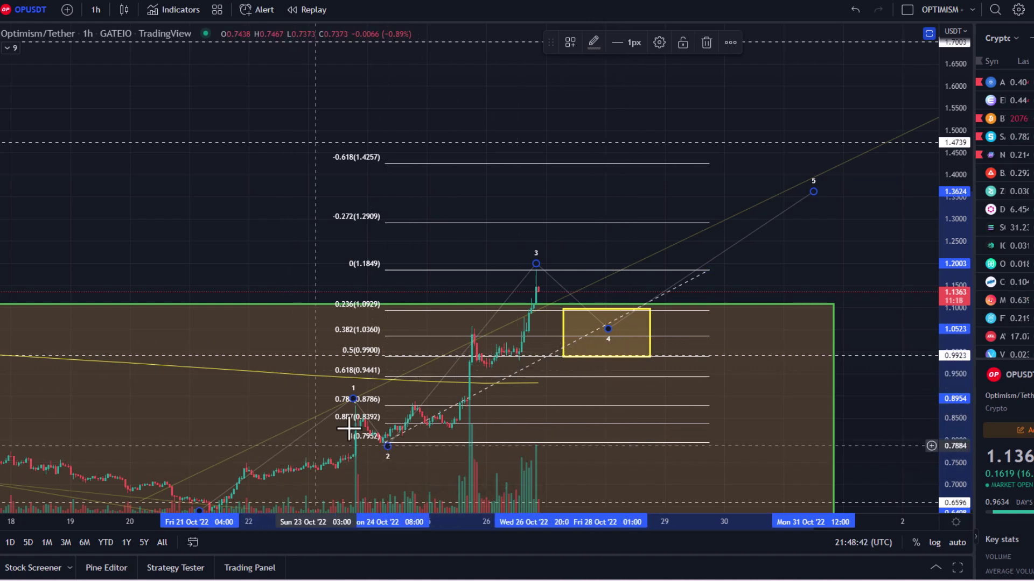
scroll(556, 275, down, 2)
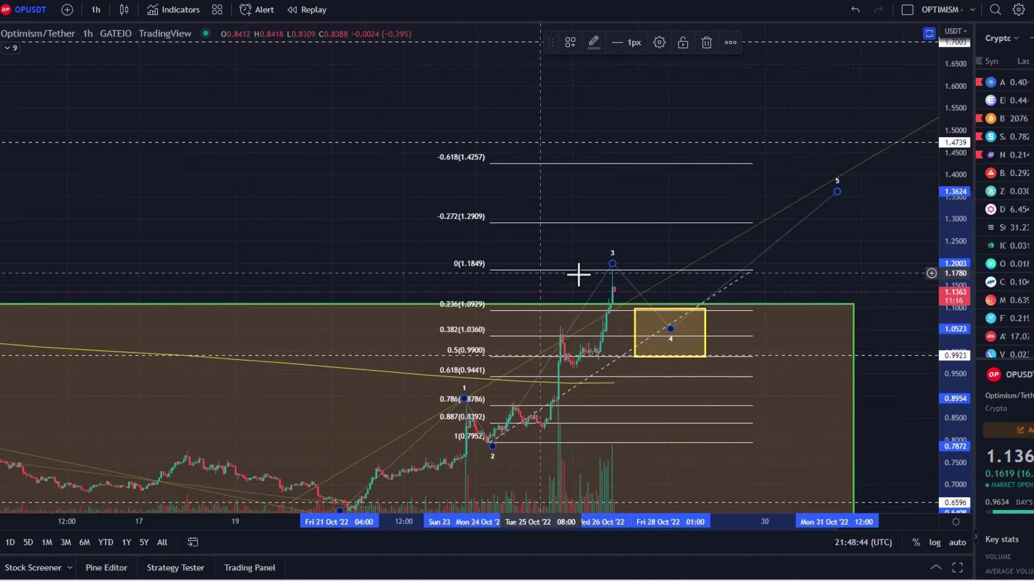
drag(953, 192, 952, 226)
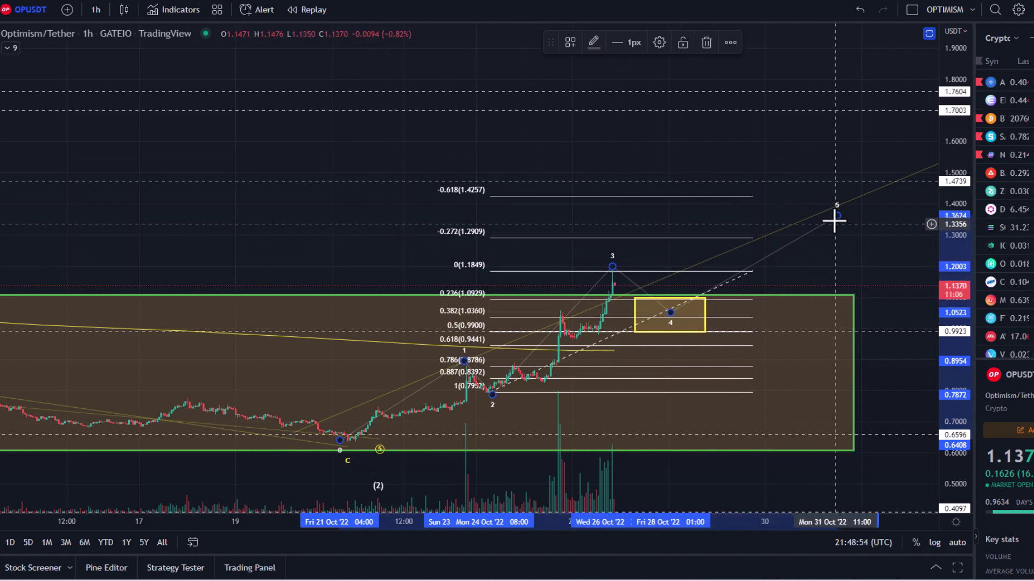
mouse_move(833, 219)
mouse_down()
mouse_move(771, 205)
mouse_move(742, 223)
mouse_up()
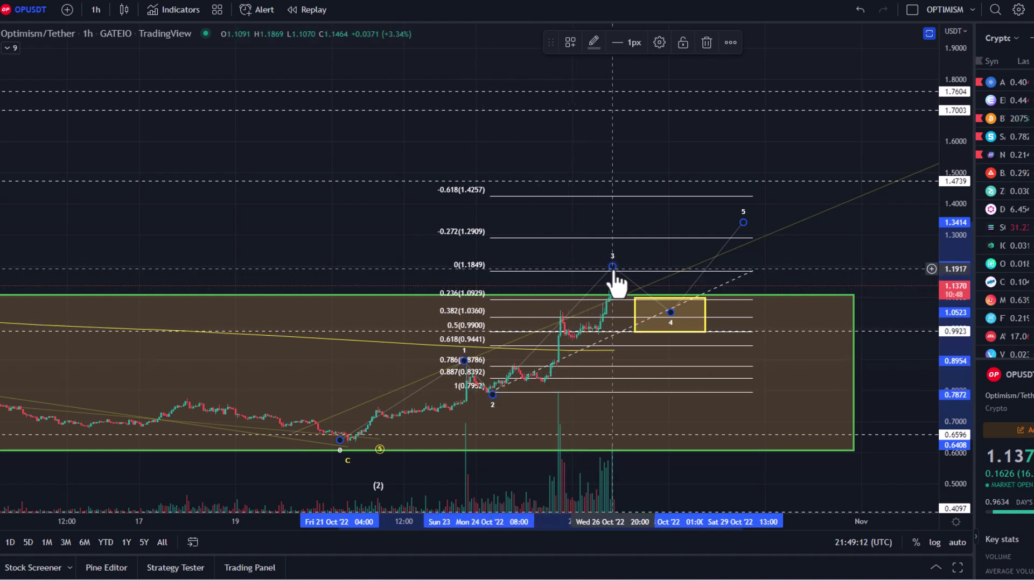
click(541, 273)
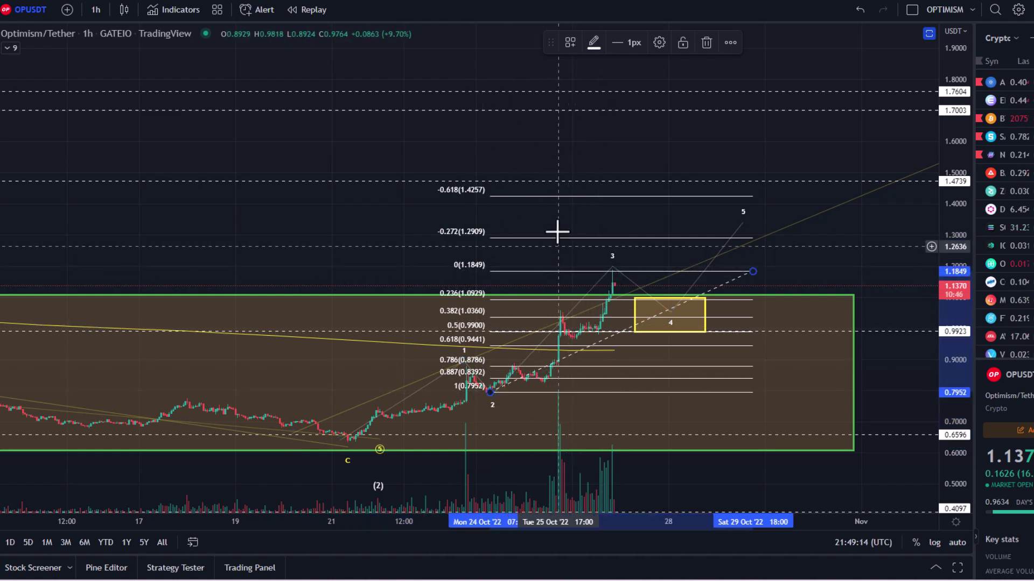
key(Delete)
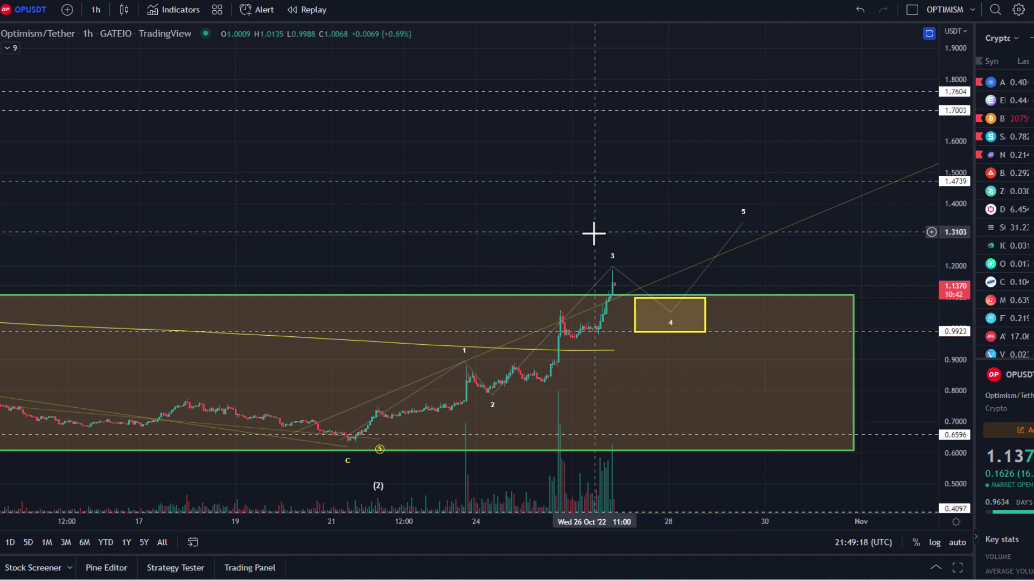
Step: Zoom out to late October–November, restore the oscillator and RSI panes, and bring up the interval list
scroll(657, 225, down, 5)
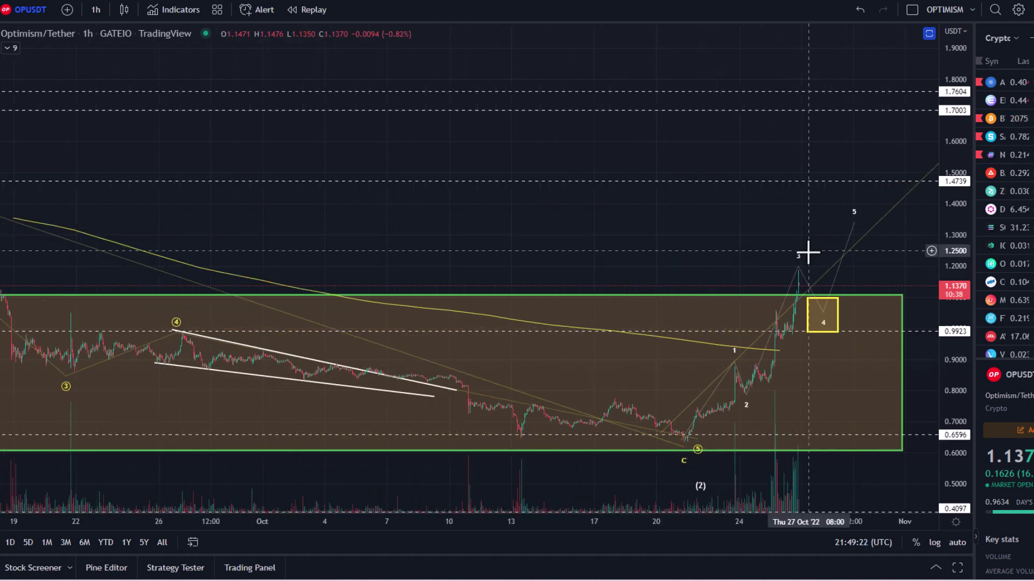
scroll(823, 243, down, 3)
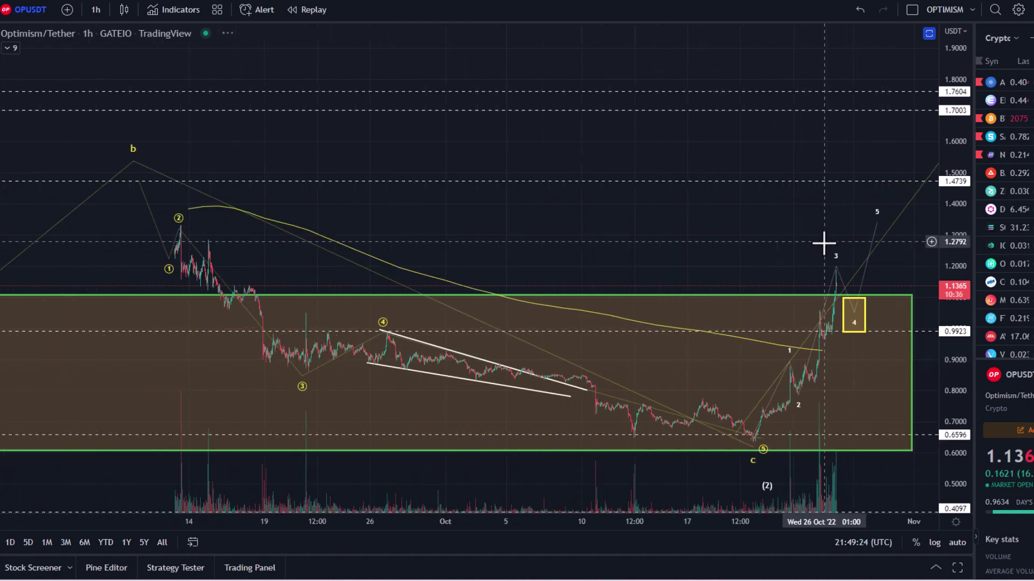
drag(794, 253, 695, 422)
double_click(818, 391)
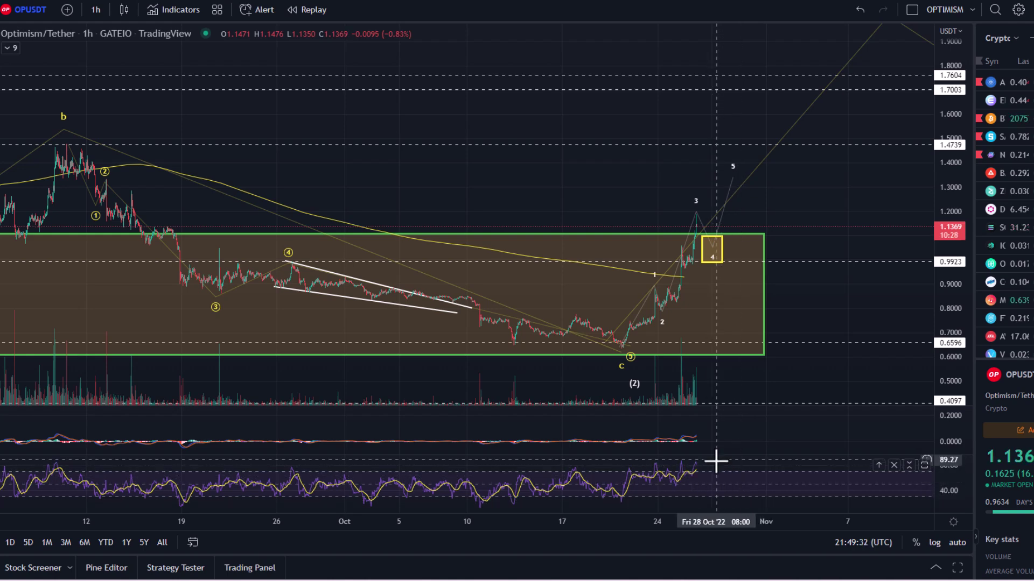
click(96, 22)
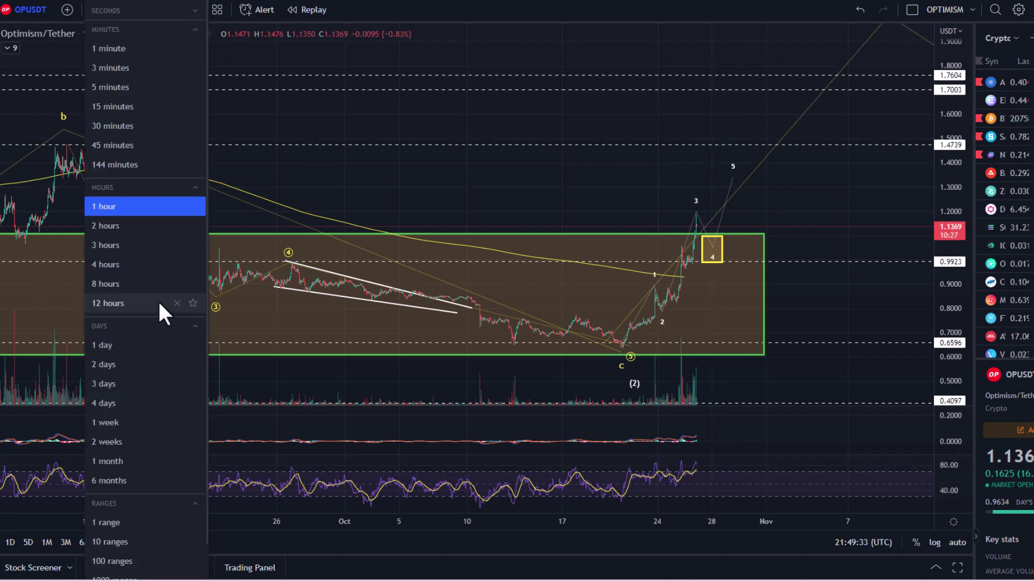
Step: Check the wave count on 4-hour candles, then change the chart to 1-day candles
click(126, 262)
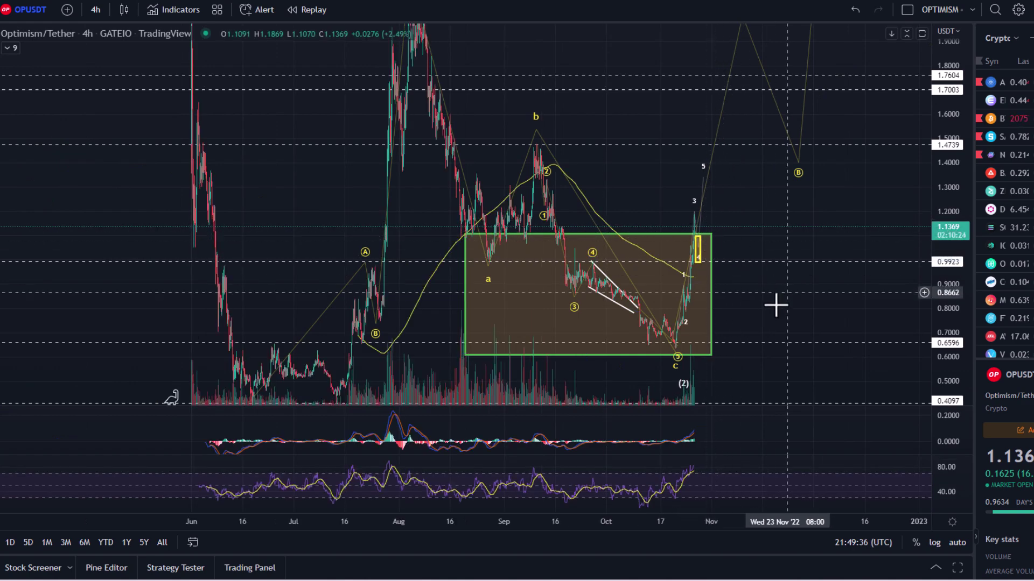
scroll(765, 307, up, 5)
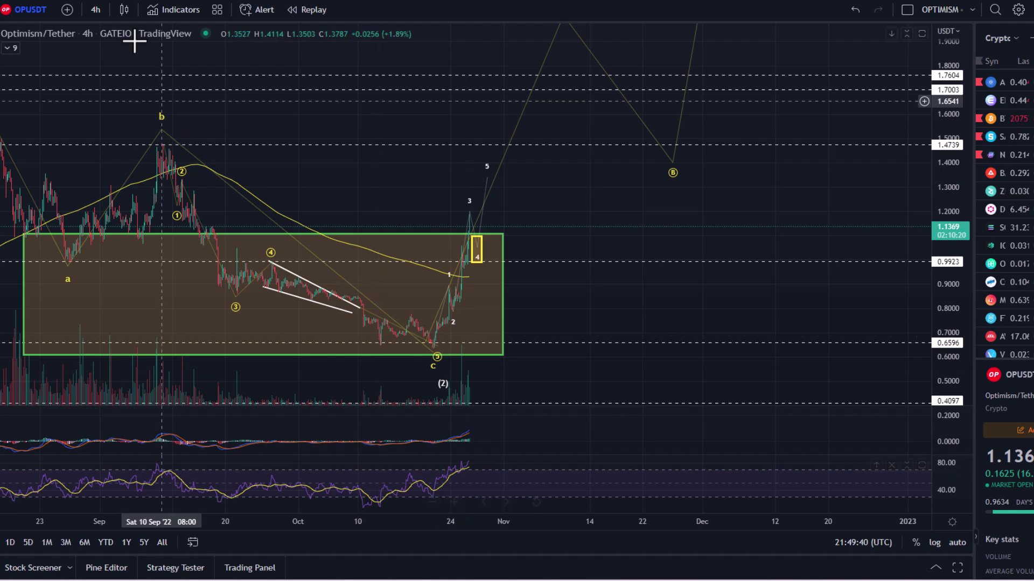
click(96, 10)
click(116, 343)
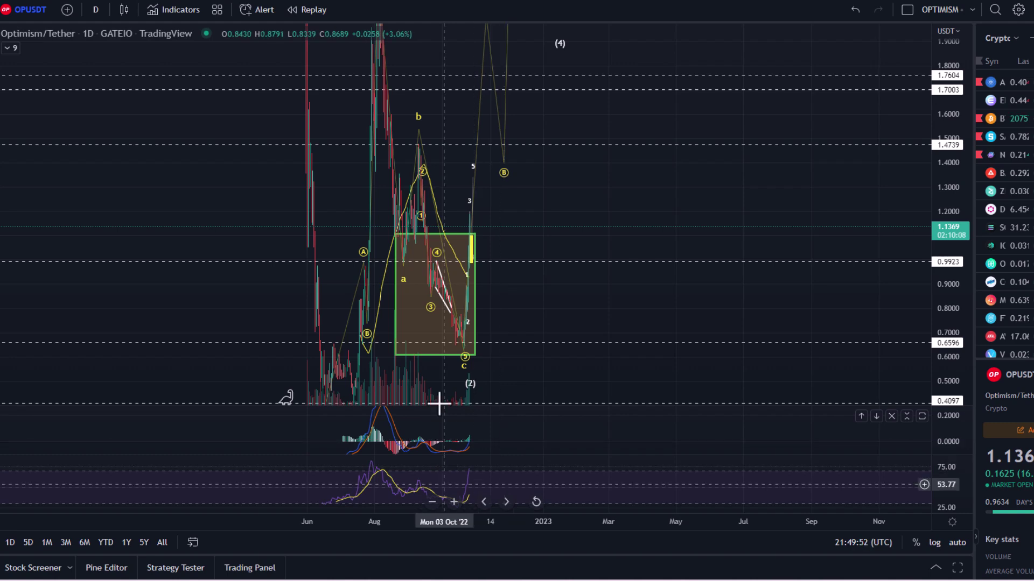
Step: Zoom and pan the daily chart to frame wave (1) near 2.2 through projected C near 2.8
scroll(491, 298, up, 5)
drag(331, 272, 816, 328)
scroll(728, 272, up, 2)
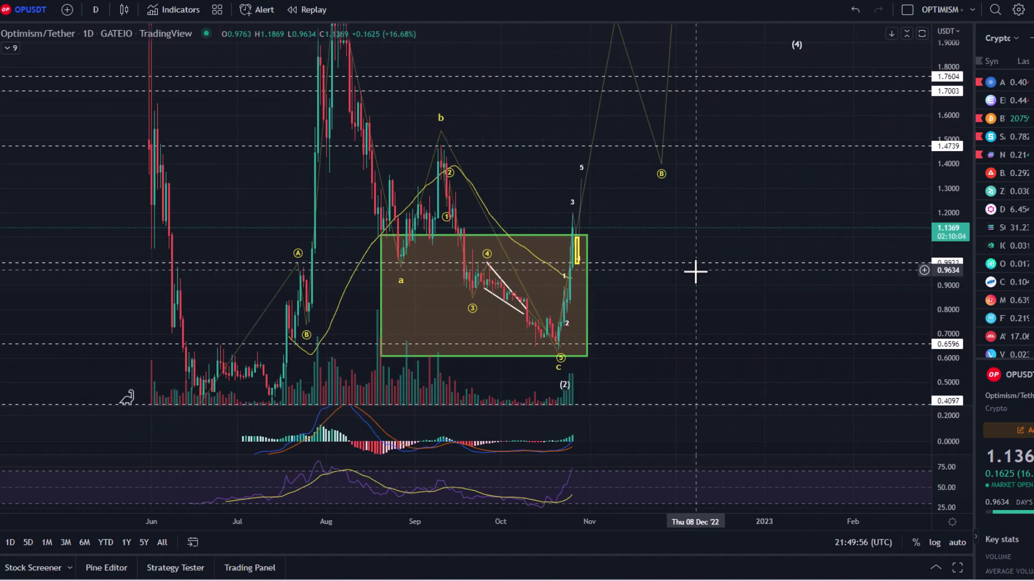
drag(932, 171, 992, 358)
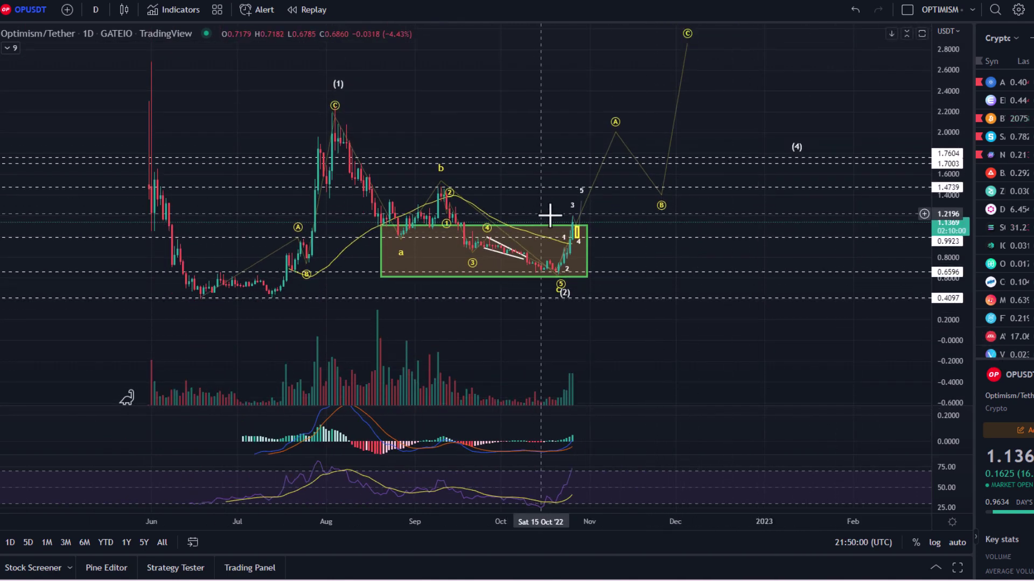